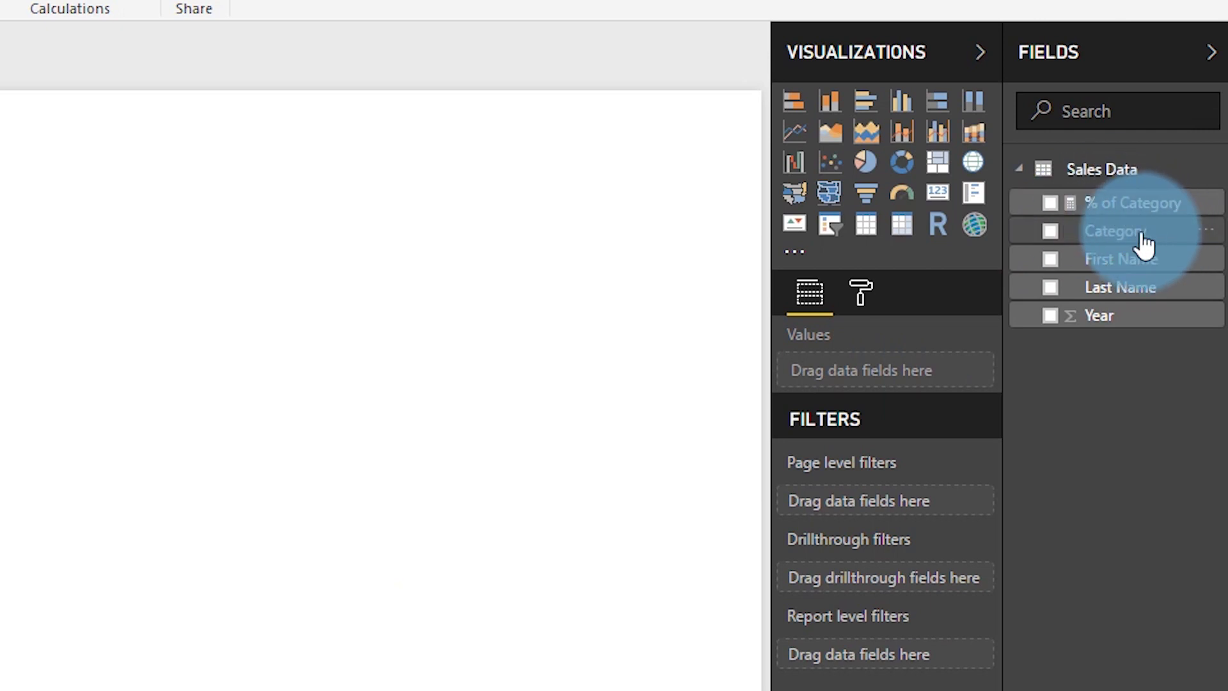
Build a stacked column chart of Count of Category by Category and enlarge it on the page
left_click_drag(1143, 243, 46, 345)
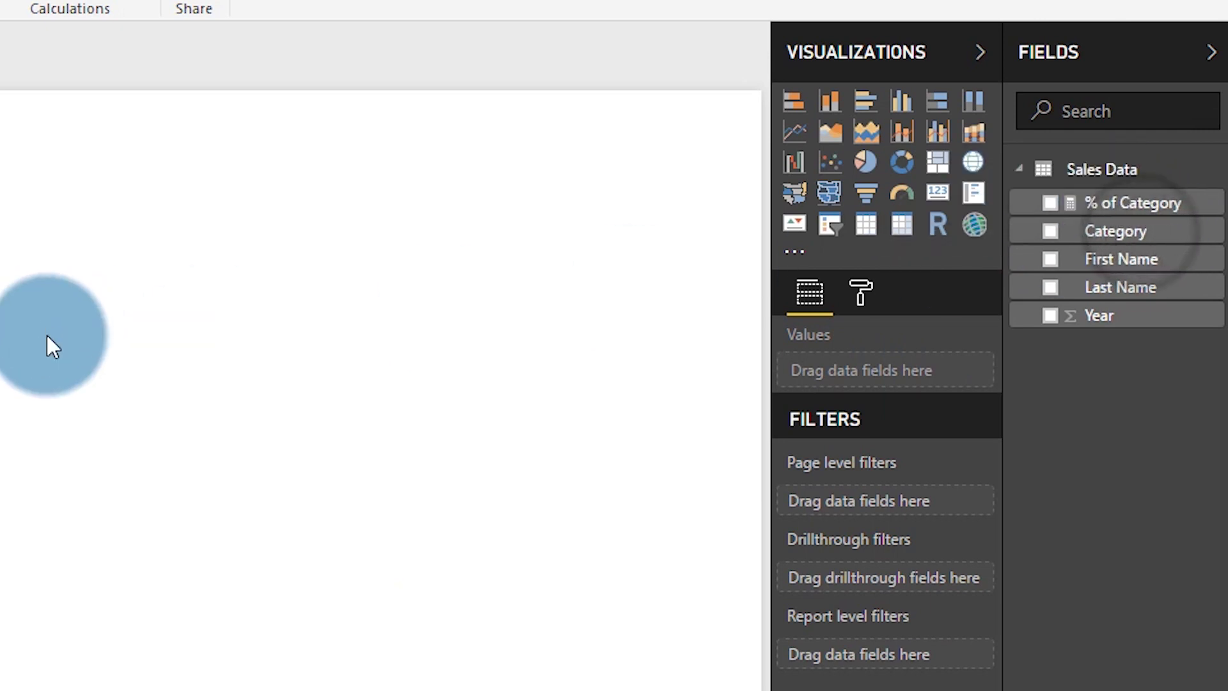
left_click(900, 100)
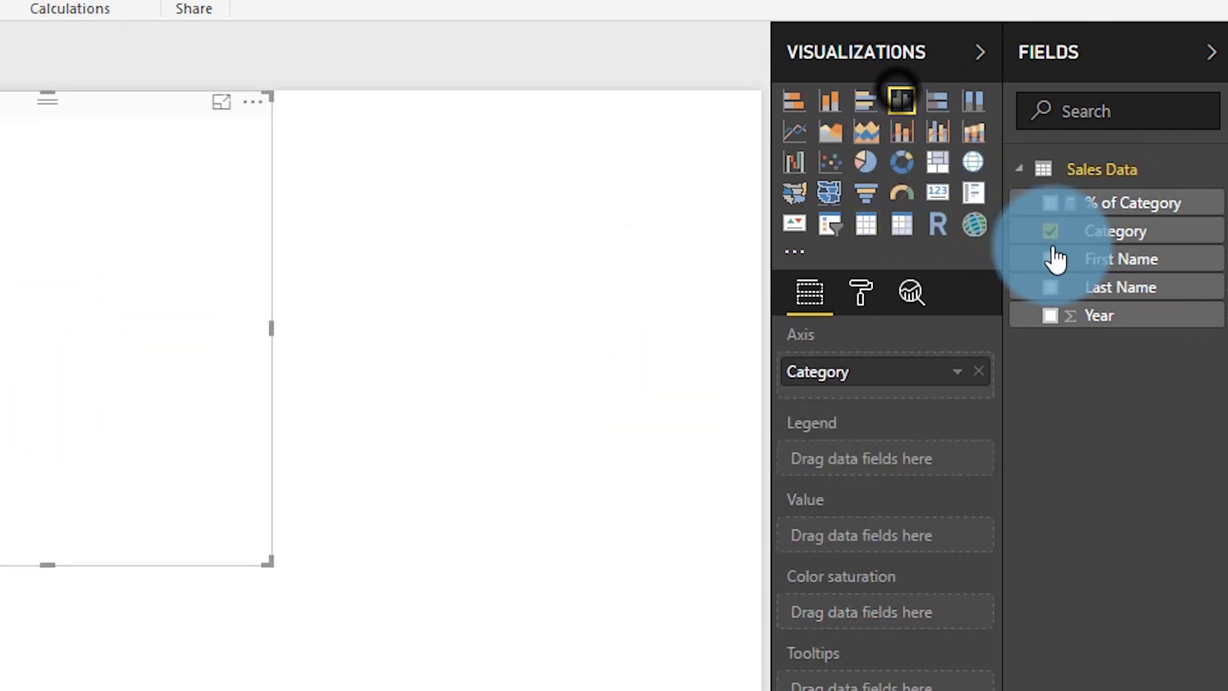
left_click_drag(1124, 229, 921, 549)
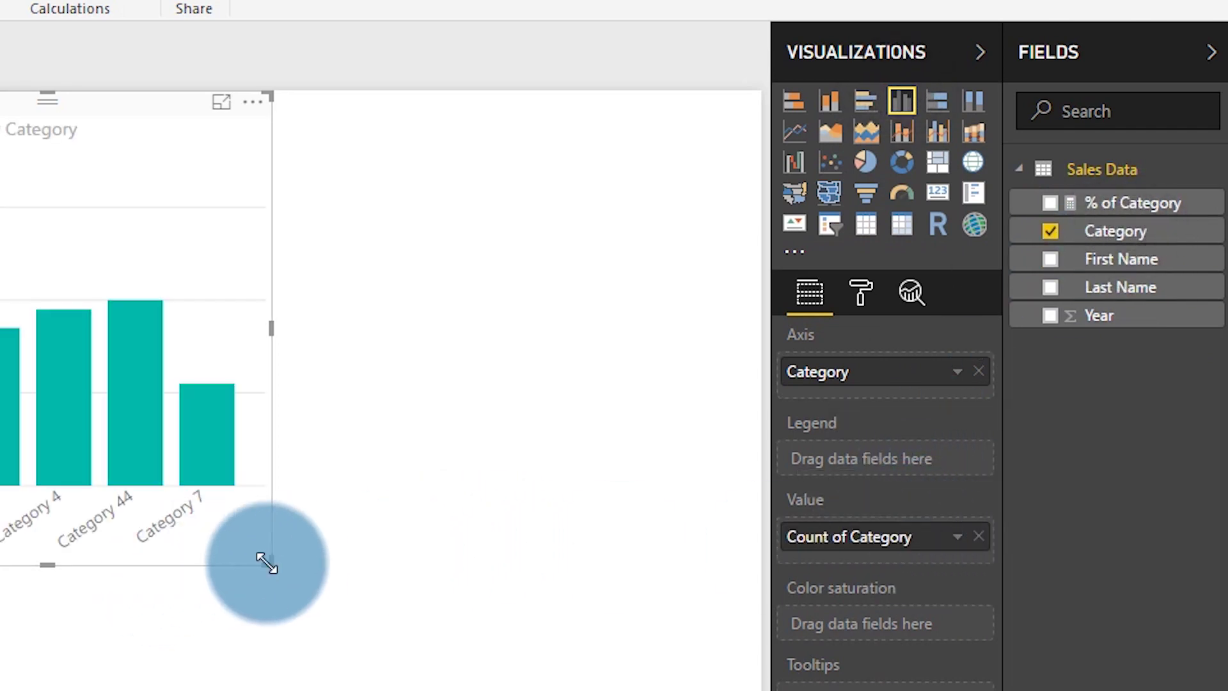
left_click_drag(347, 620, 576, 689)
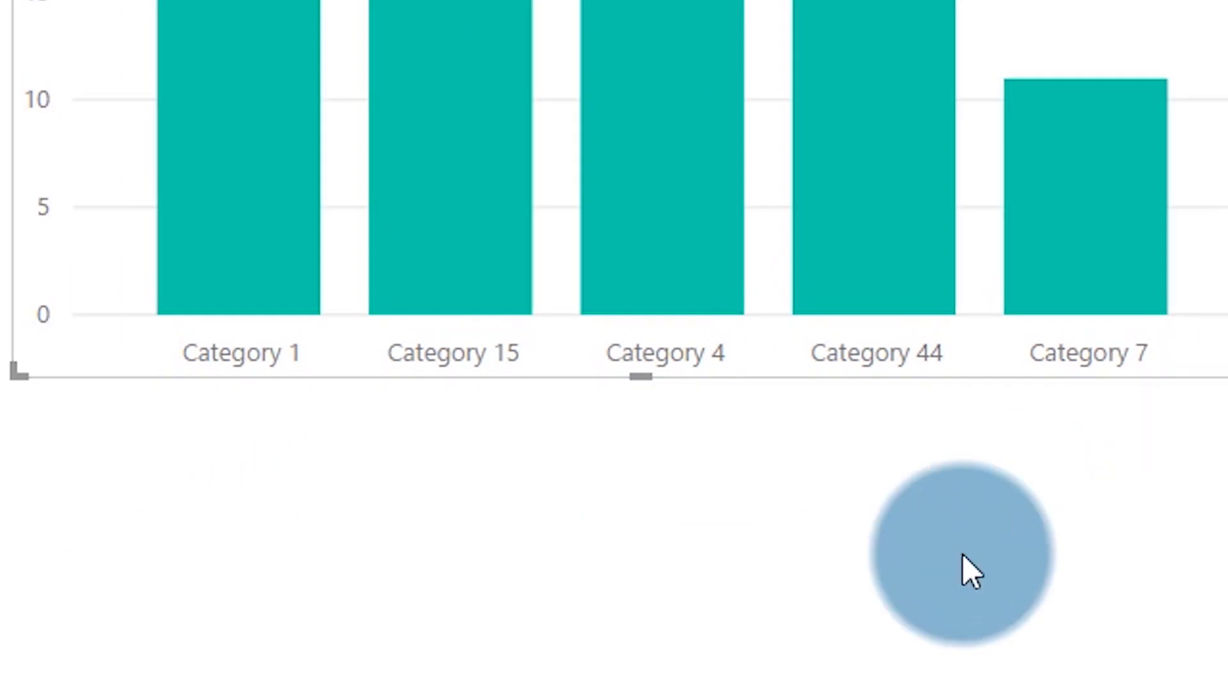
left_click(942, 644)
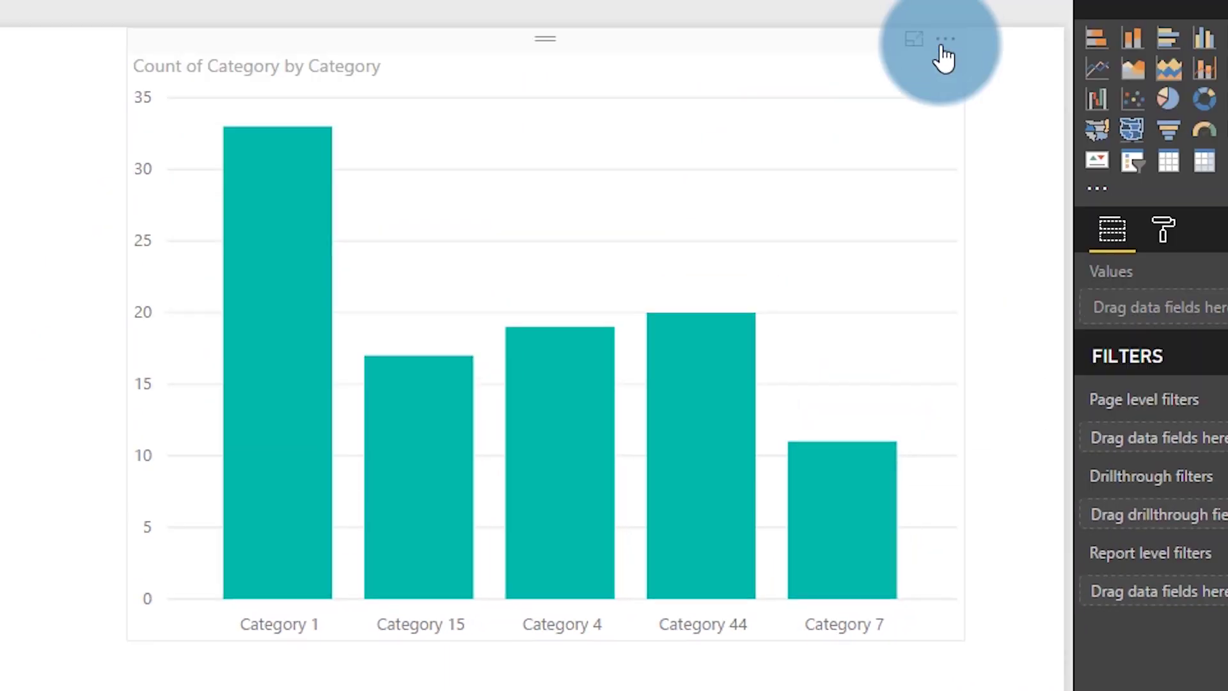
left_click(943, 41)
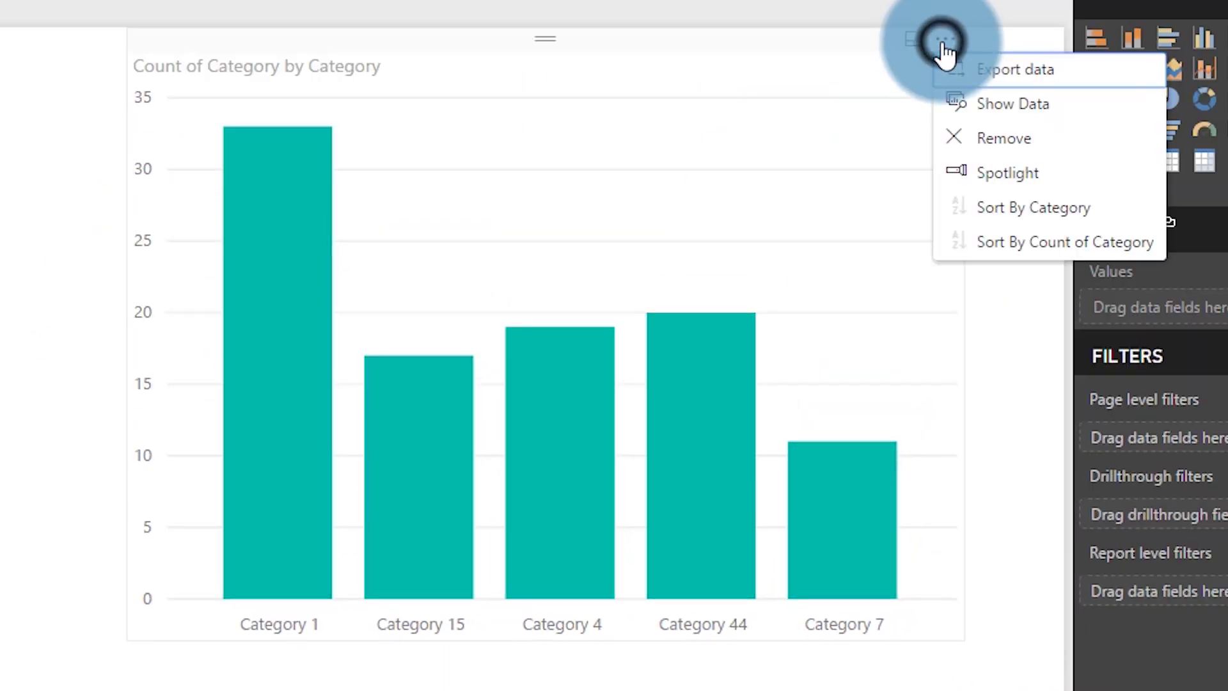
left_click(1056, 211)
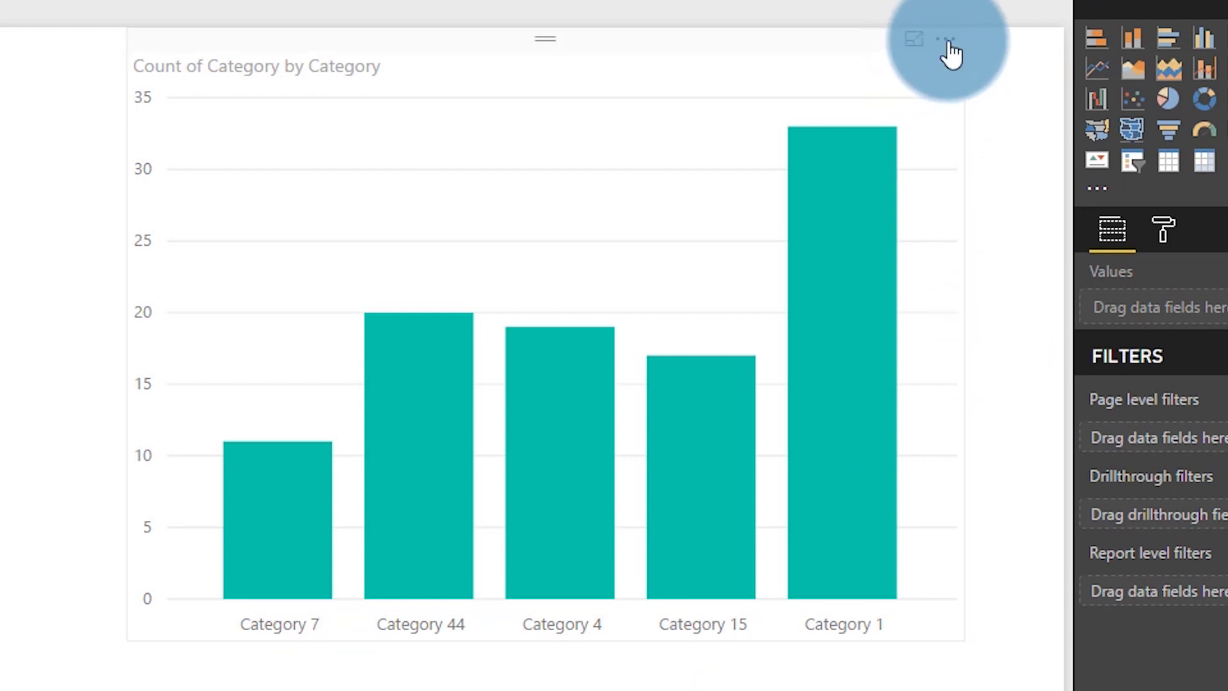
left_click(946, 37)
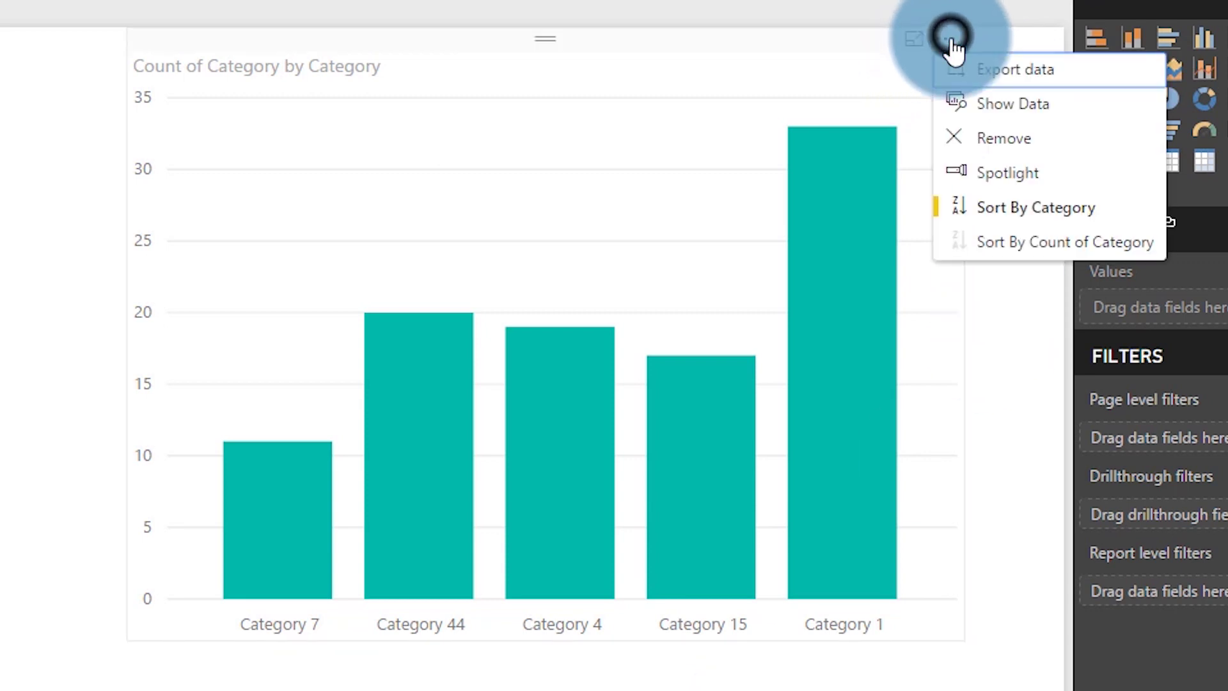
left_click(1042, 243)
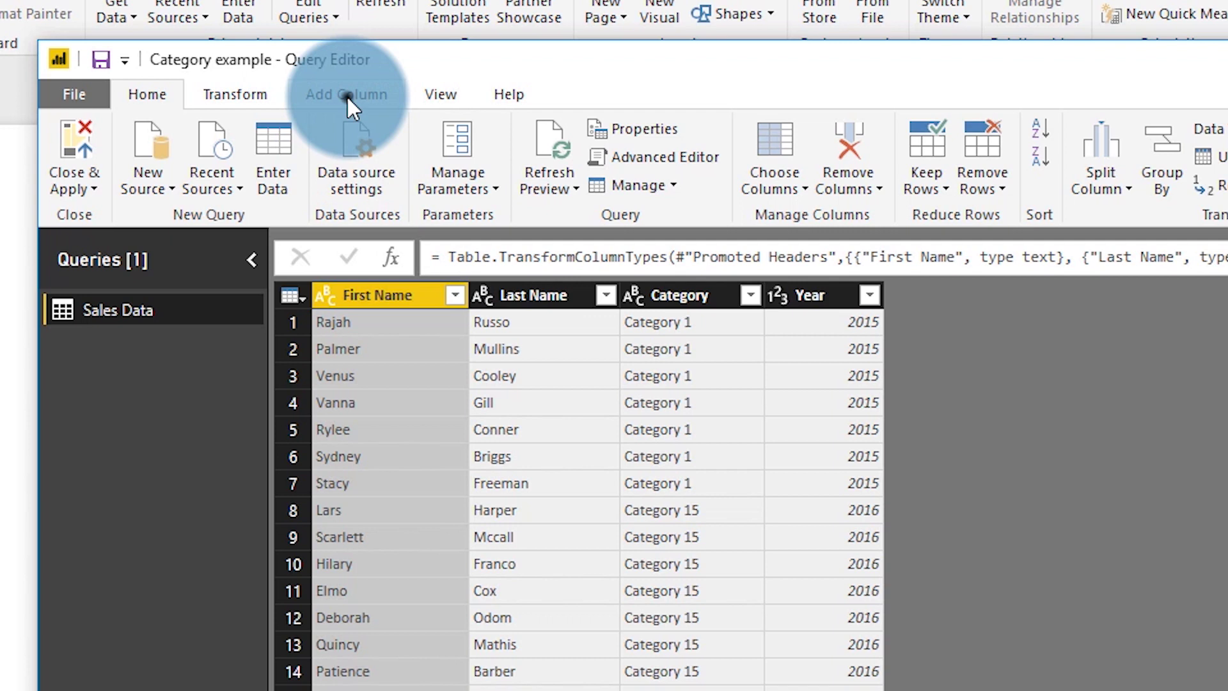
Add a conditional column on Category mapping 1, 4, 7, 15, 44 to 1–5, otherwise 100
left_click(330, 153)
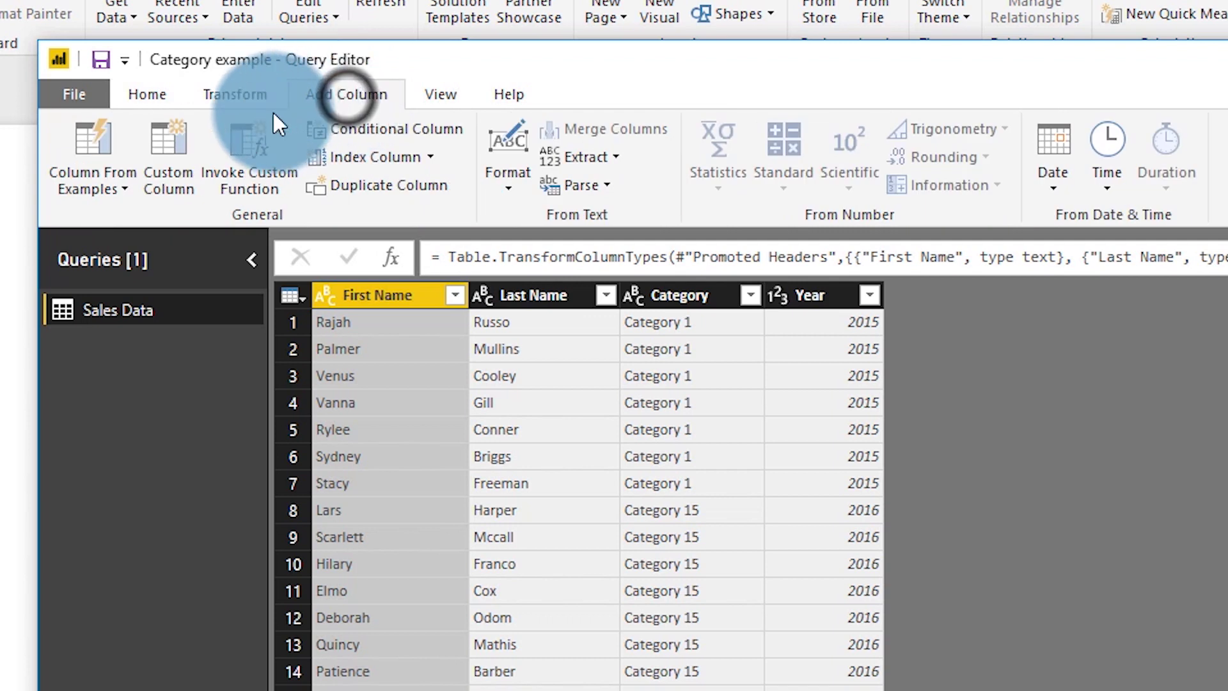
left_click(387, 127)
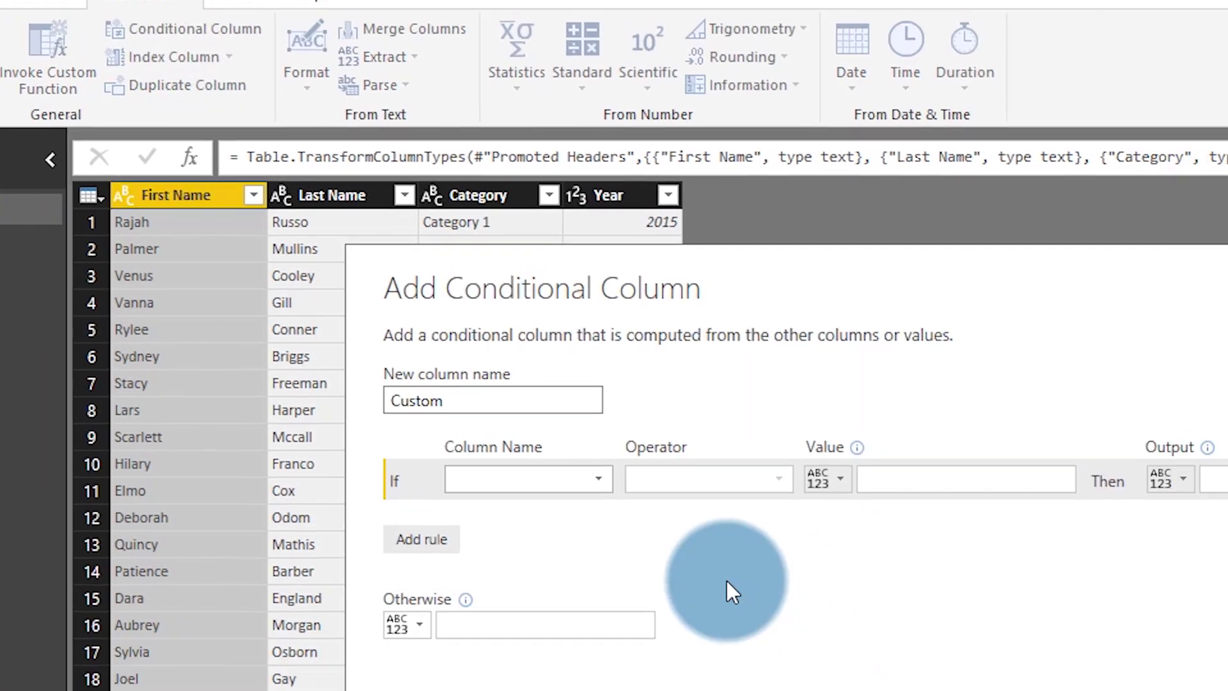
left_click(561, 481)
left_click(528, 551)
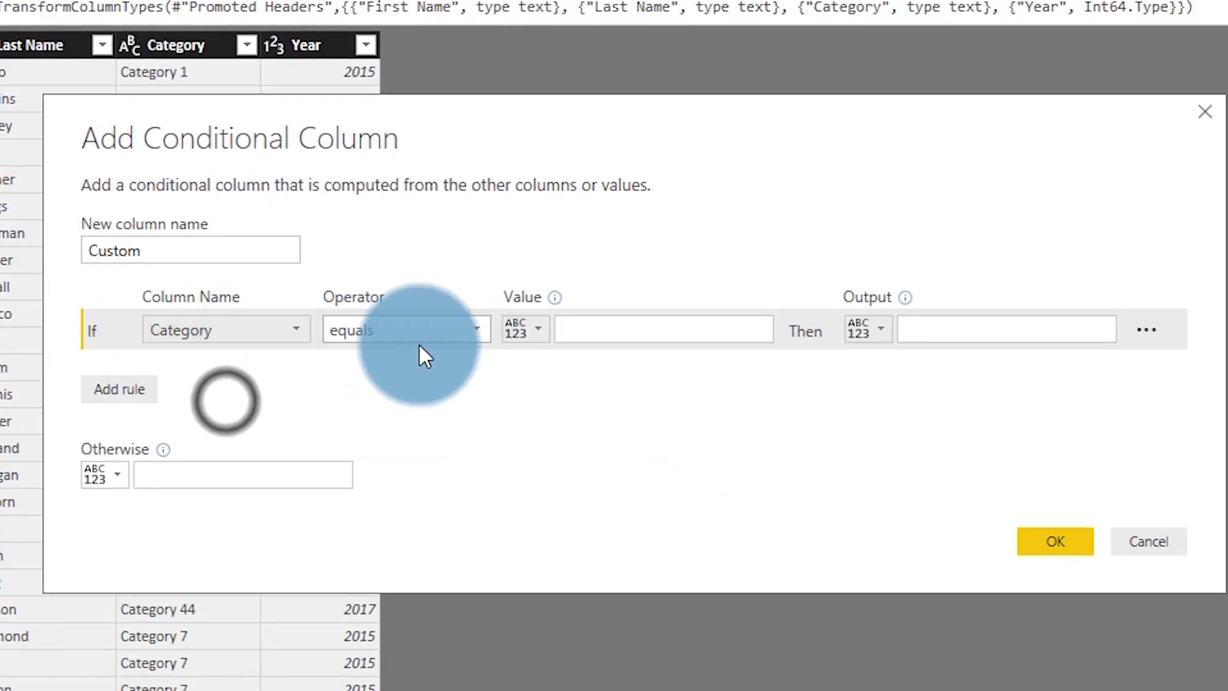
left_click(607, 332)
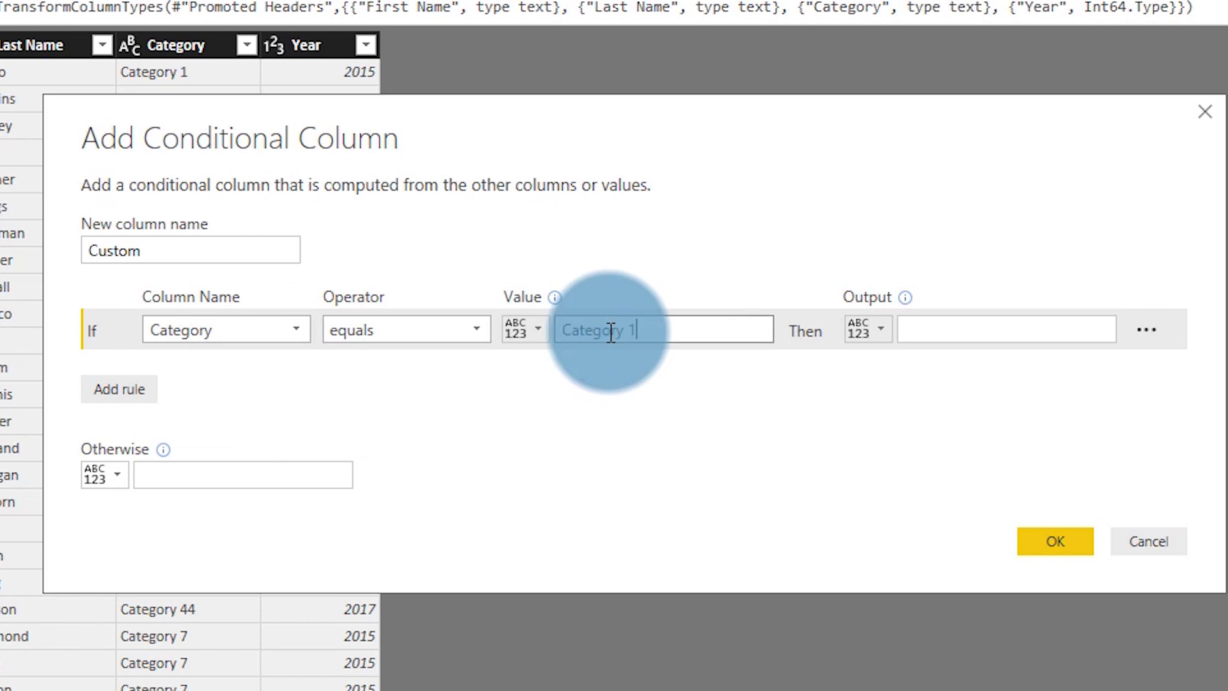
left_click(929, 319)
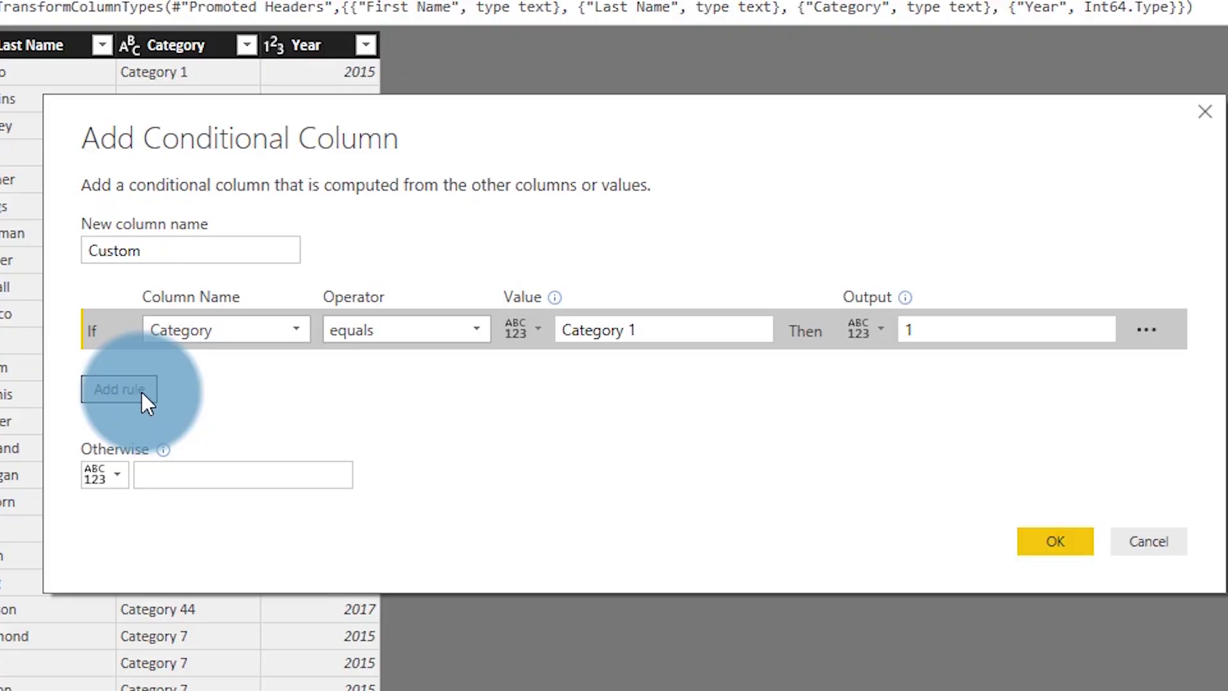
left_click(662, 662)
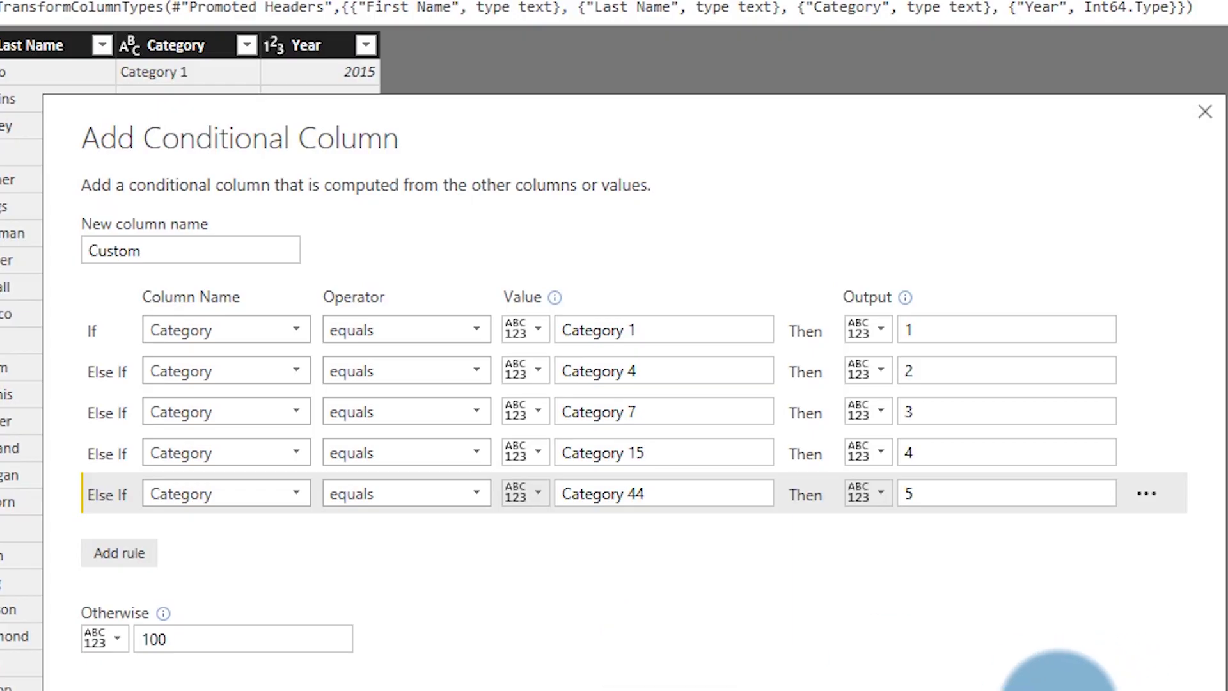
Create the conditional column, rename Custom to Category Order, and Close & Apply the query edits
left_click(1059, 685)
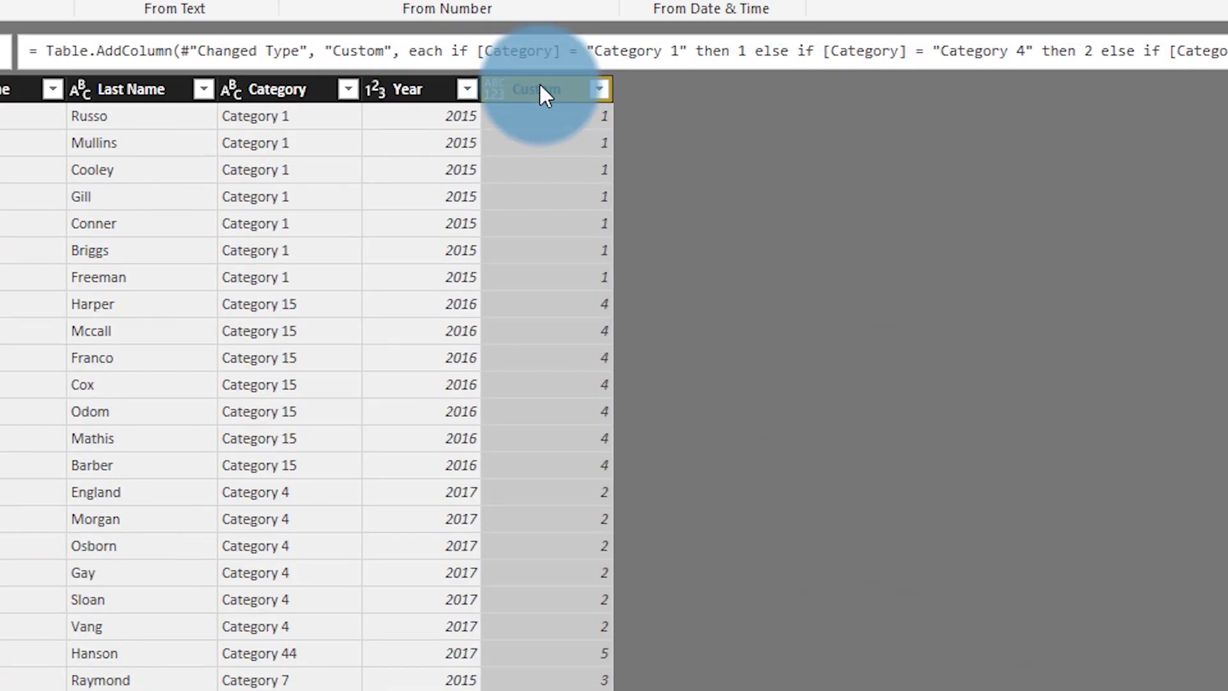
right_click(443, 44)
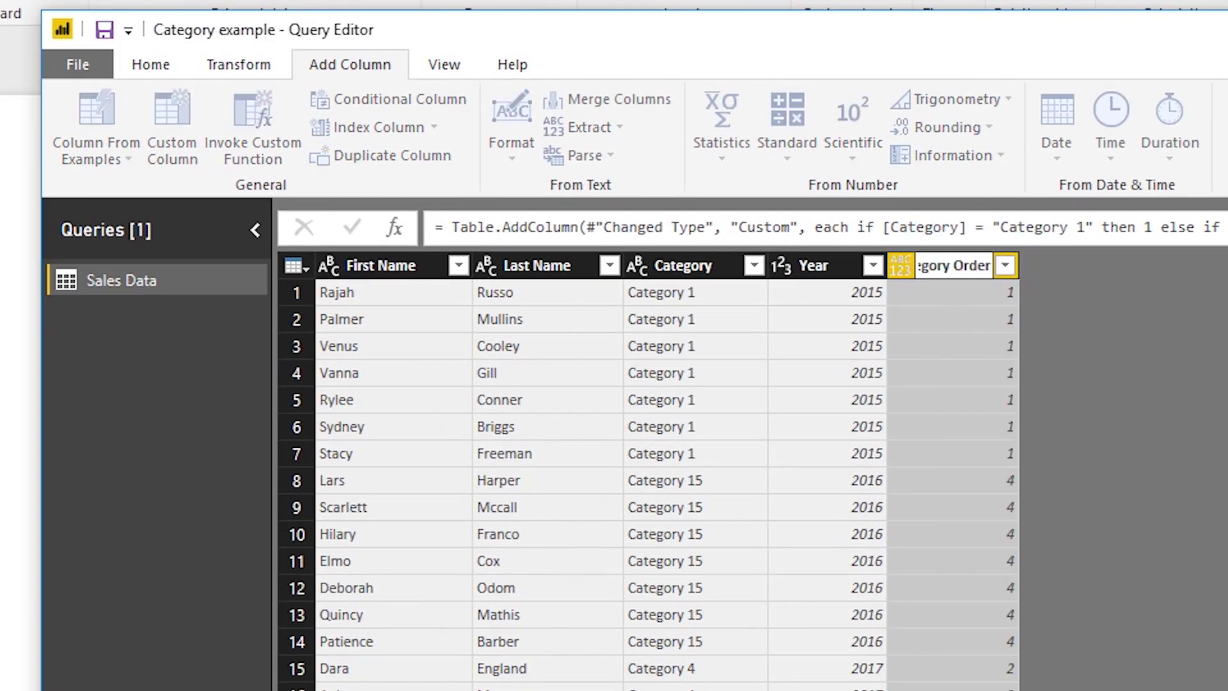
key("Return")
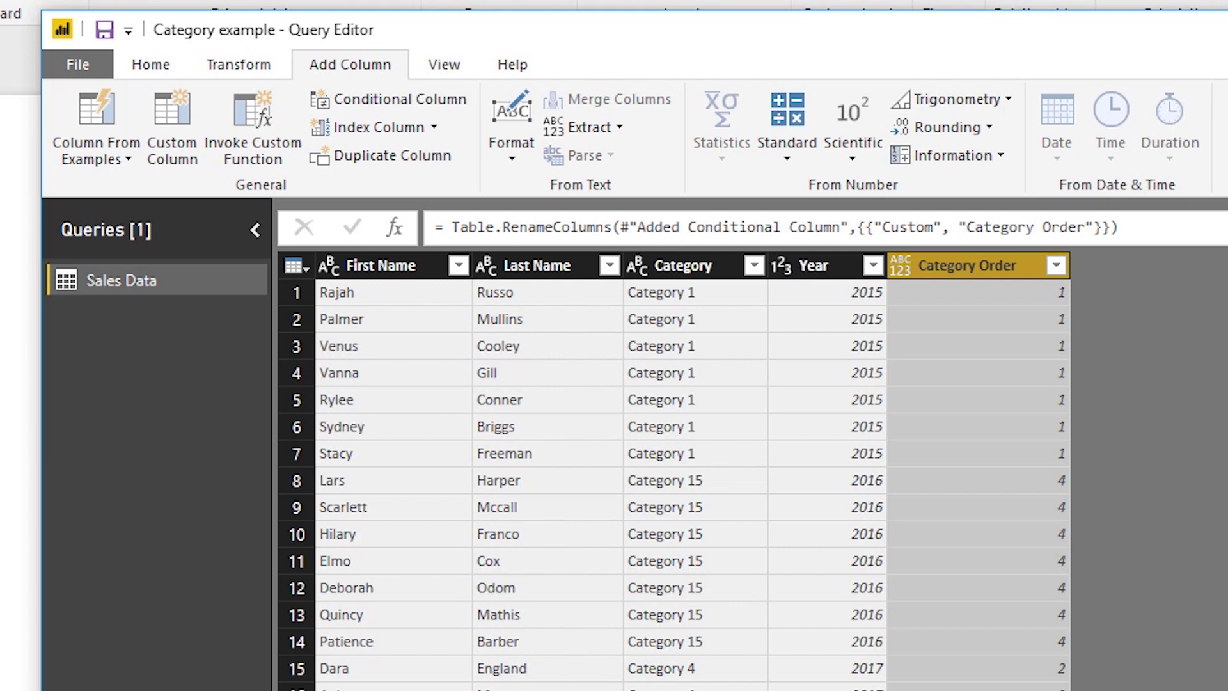
left_click(159, 60)
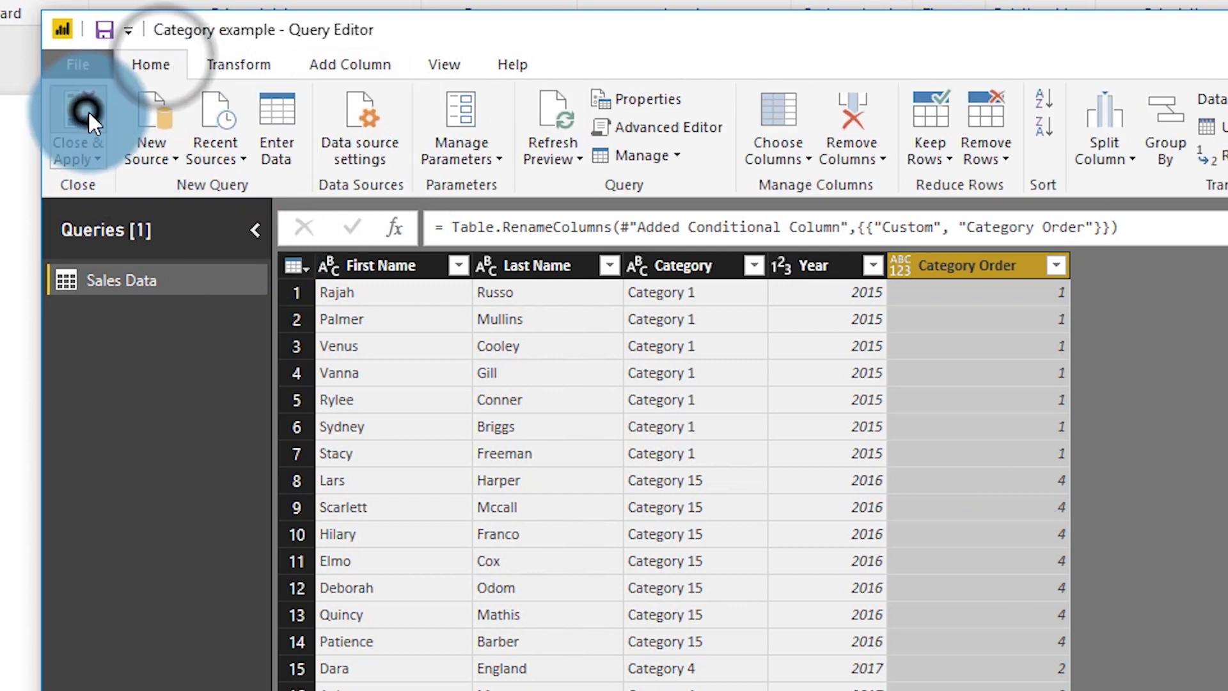
left_click(87, 110)
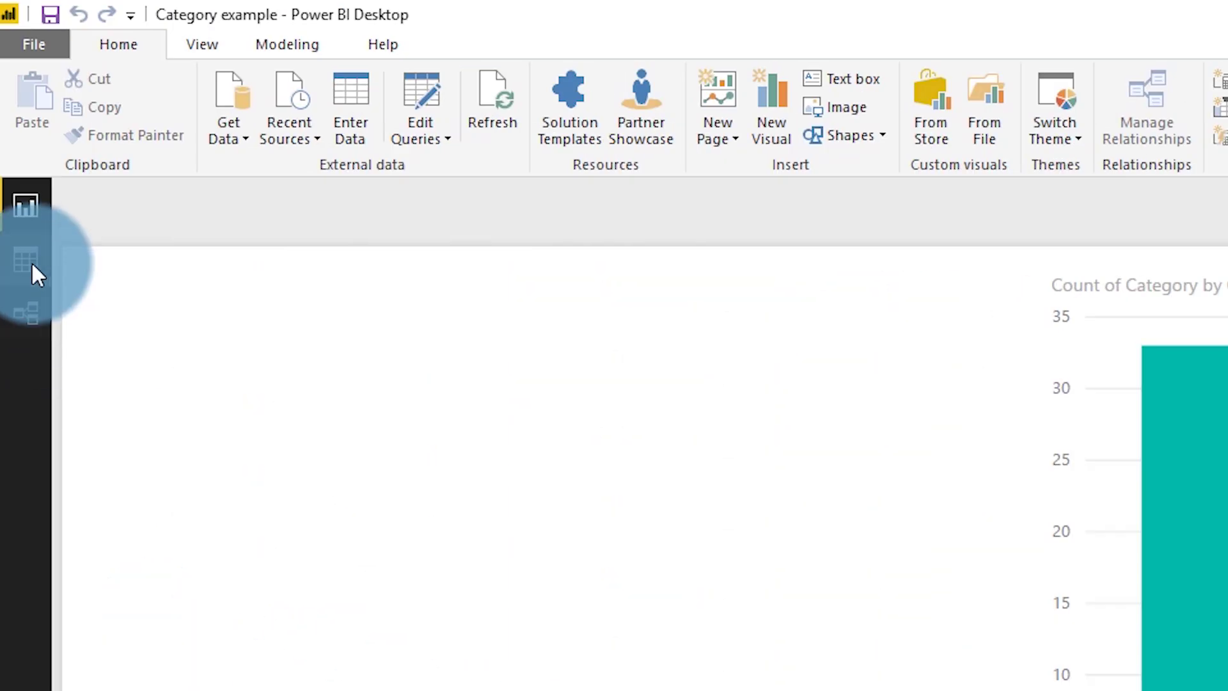
In Data view, sort the Category column by Category Order, then return to the report chart
left_click(33, 258)
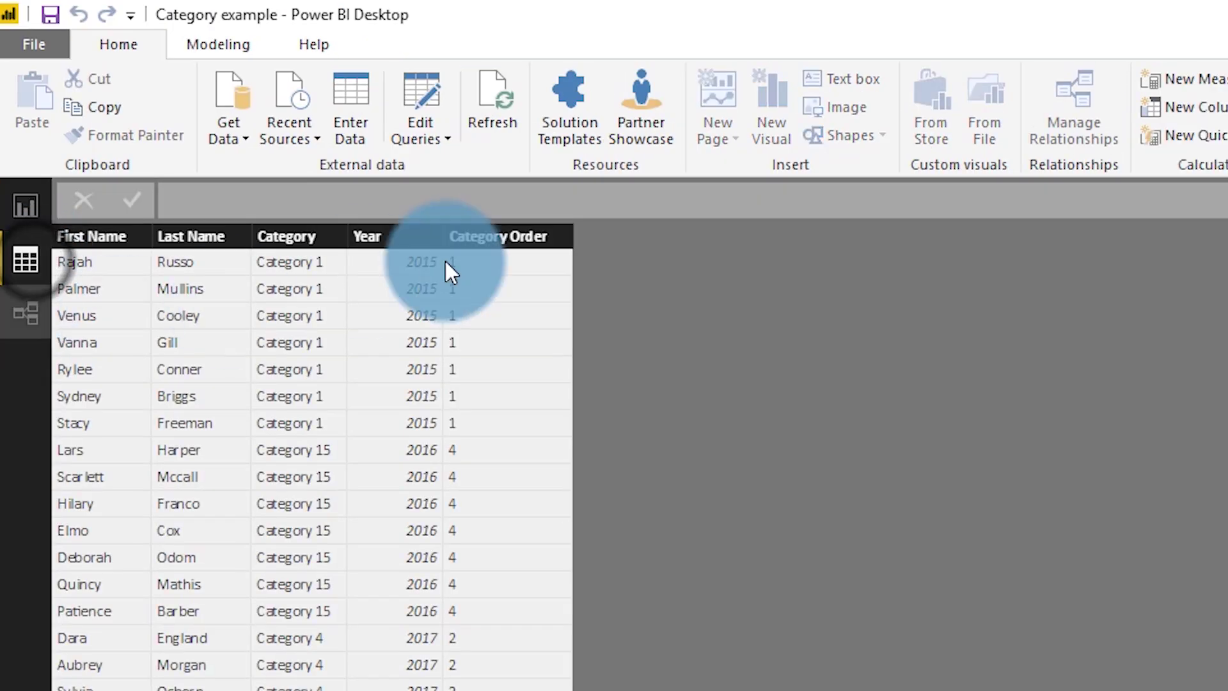
left_click(522, 237)
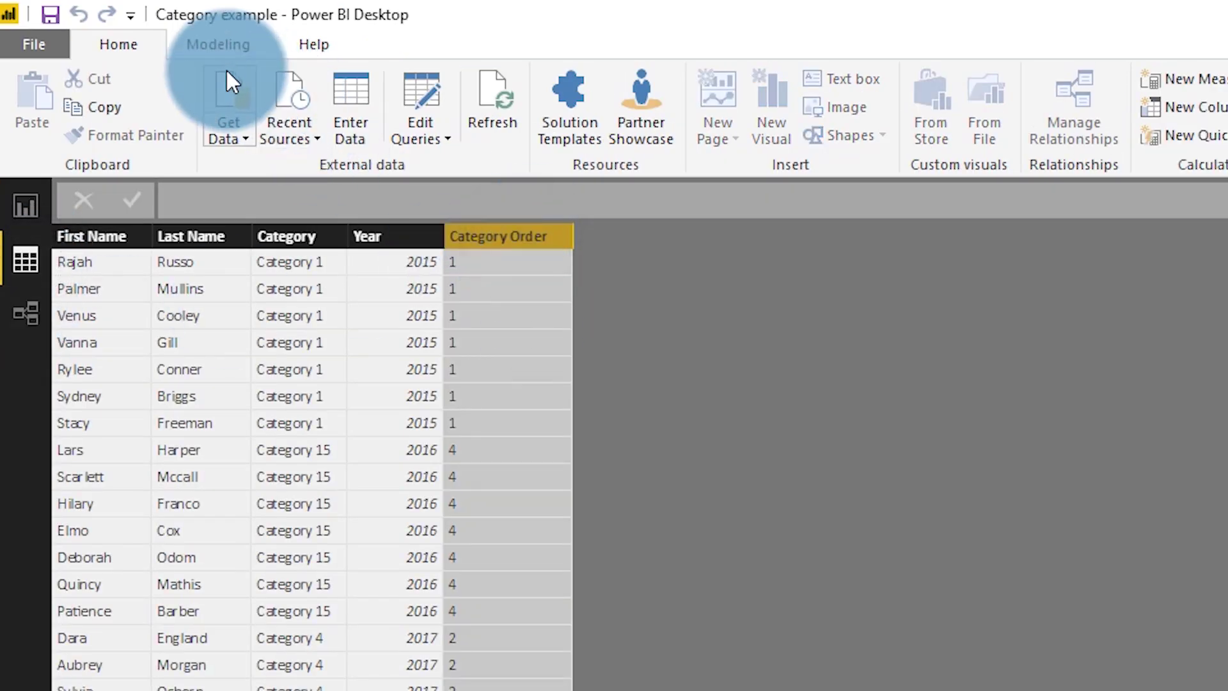
left_click(219, 44)
left_click(427, 135)
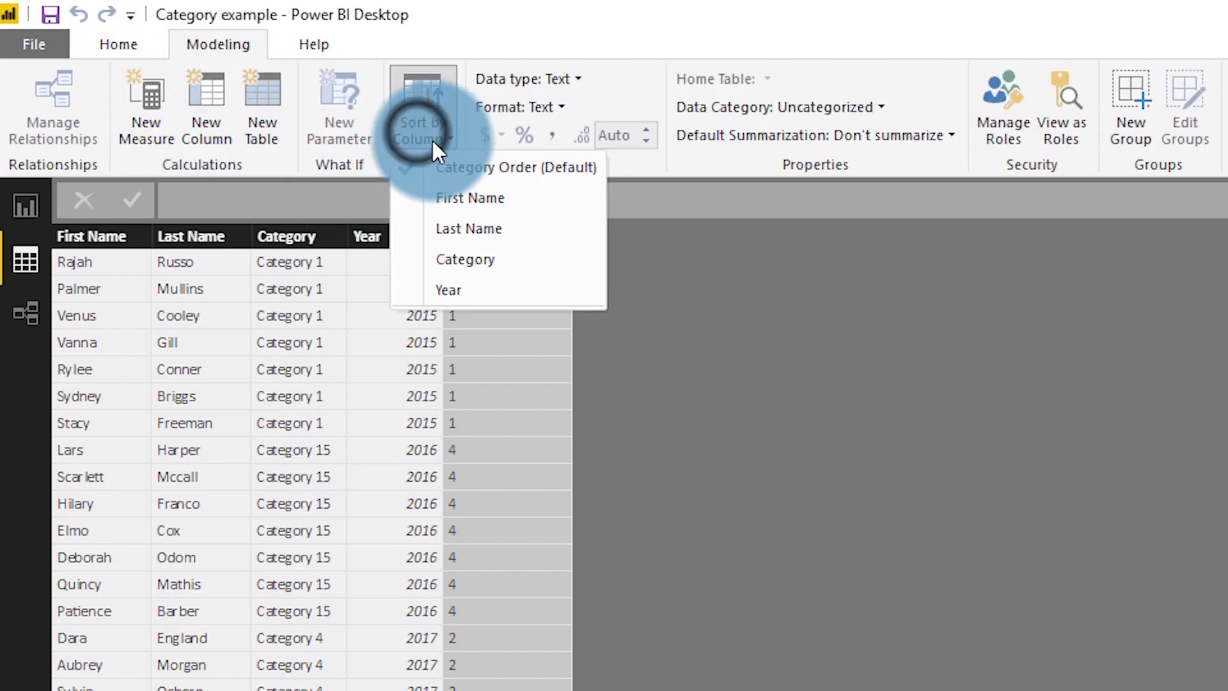
left_click(300, 242)
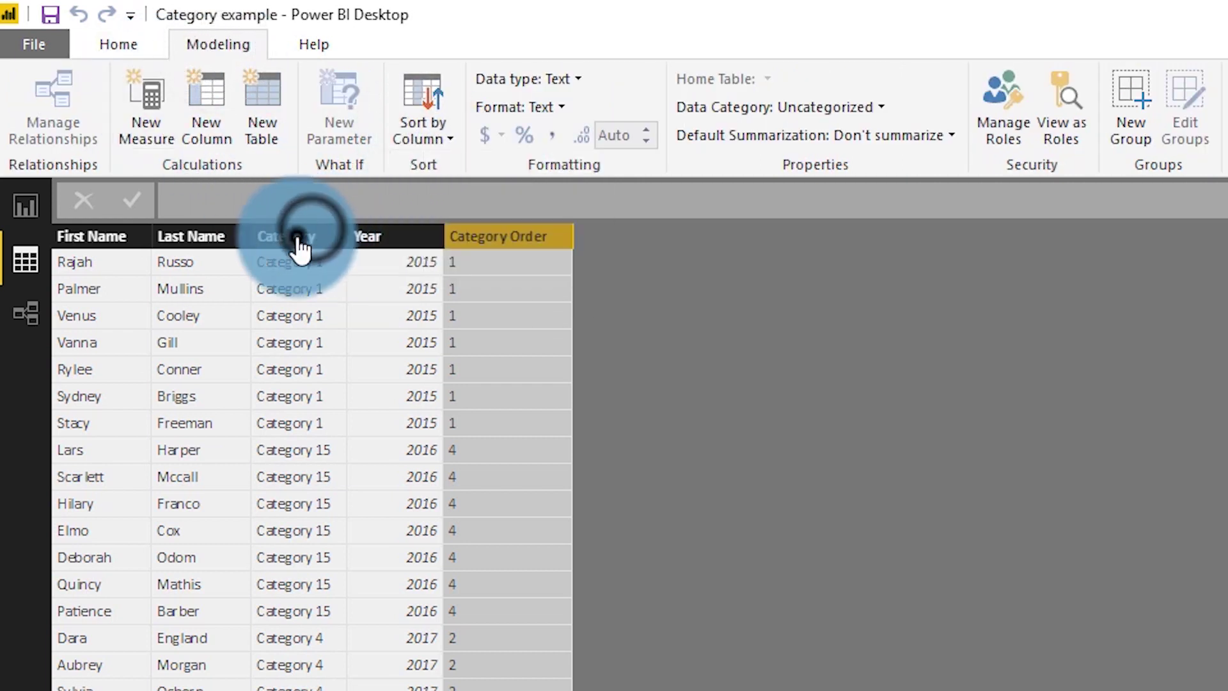
left_click(433, 140)
left_click(510, 294)
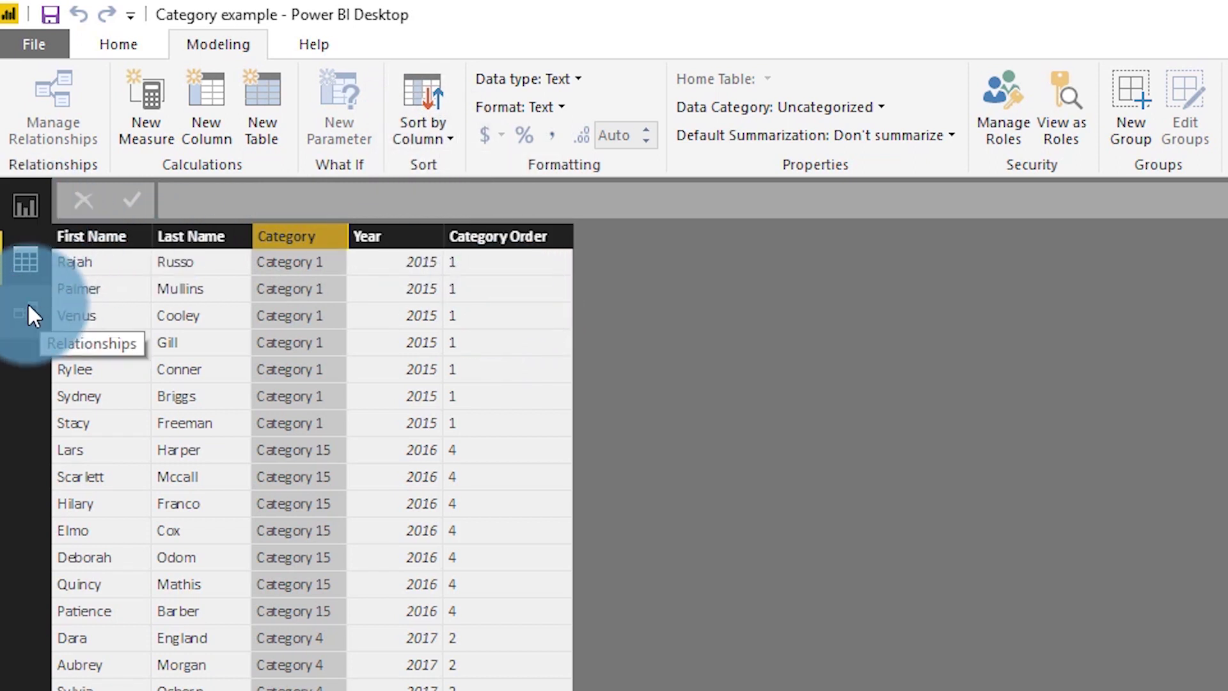
left_click(32, 208)
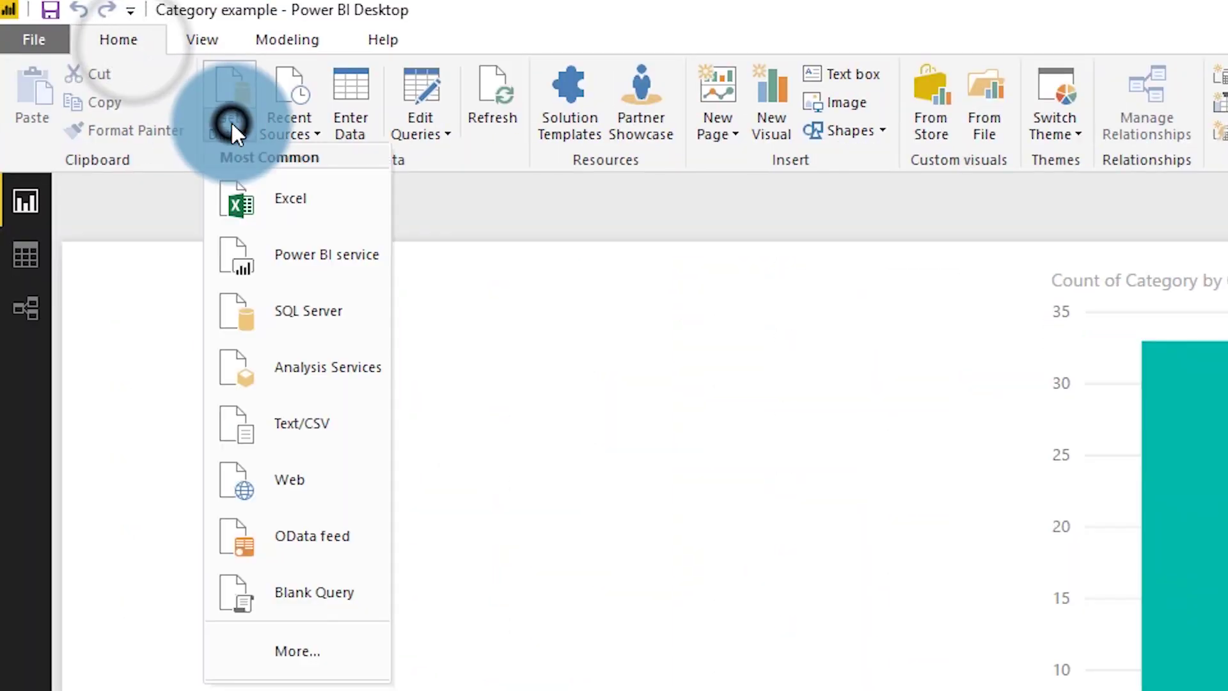
Load Sales Data.csv again as a new table and view its rows in Data view
left_click(325, 423)
left_click(720, 204)
left_click(1031, 640)
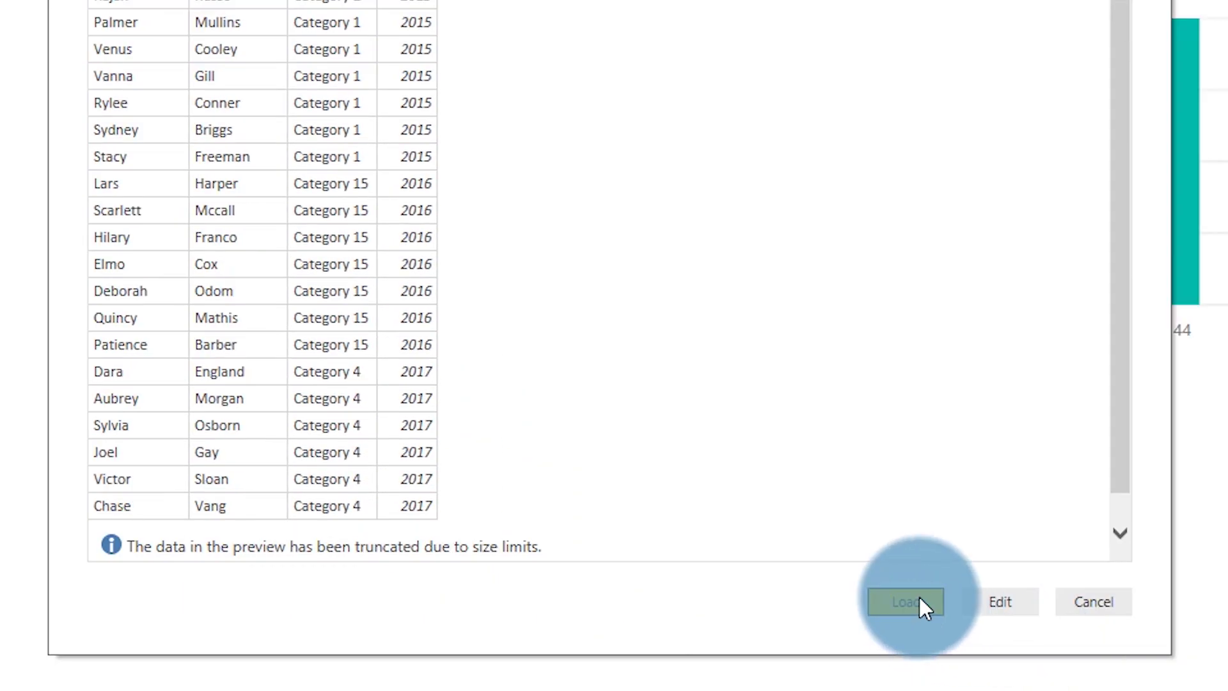
left_click(920, 601)
left_click(243, 255)
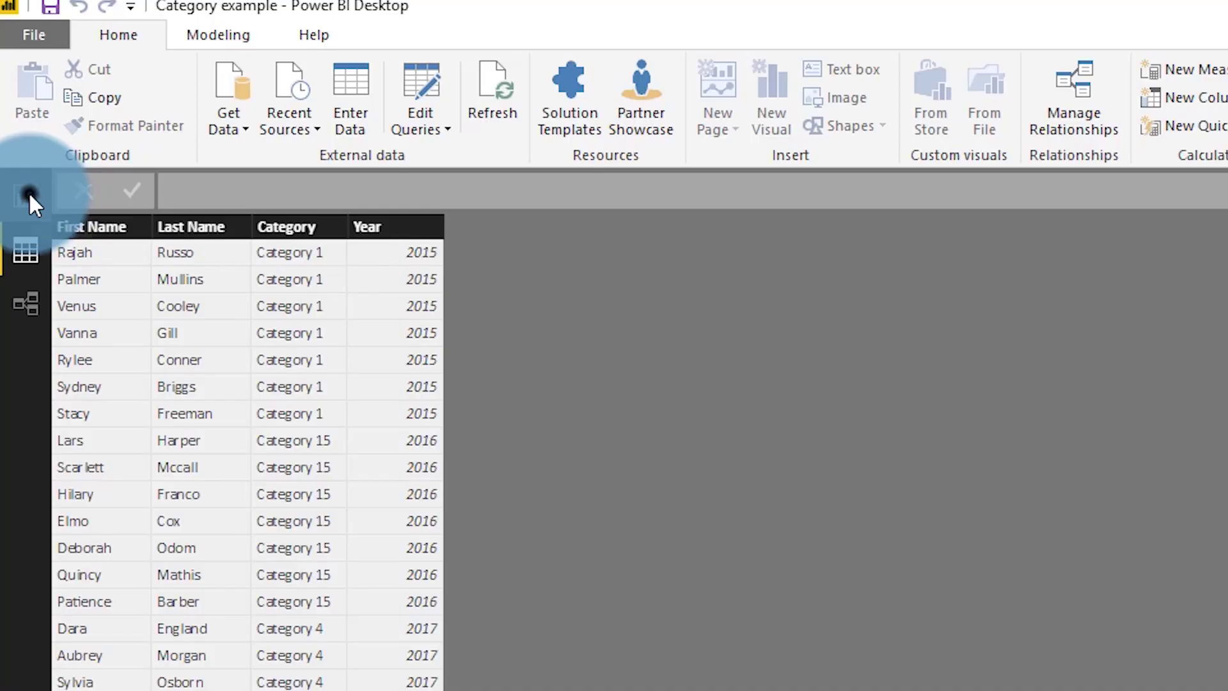
From the report page, open the query editor and the Sales Data query's Advanced Editor
left_click(29, 192)
left_click(421, 81)
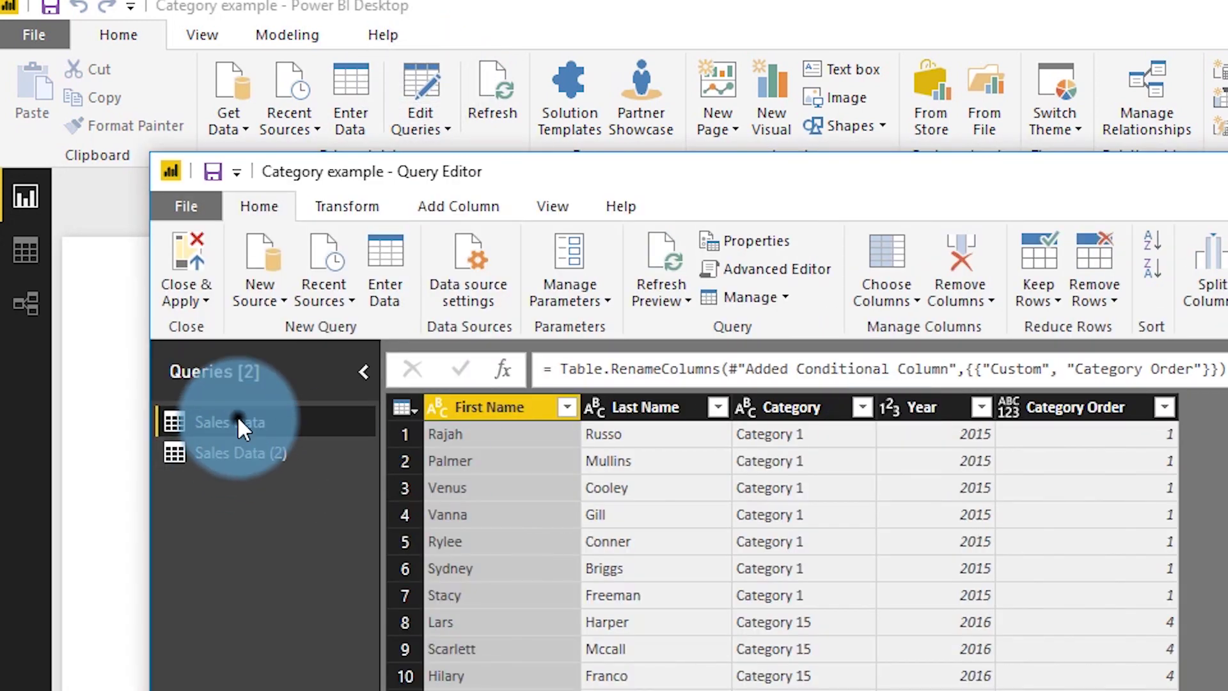
left_click(760, 318)
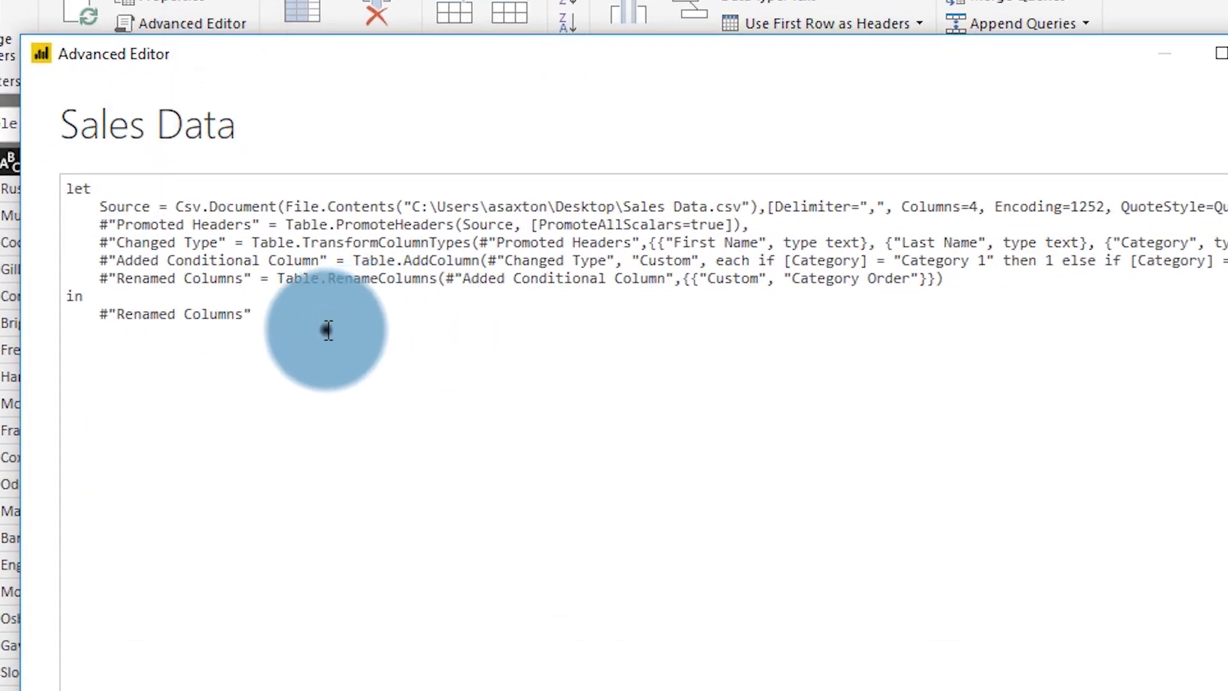
key("ctrl+a")
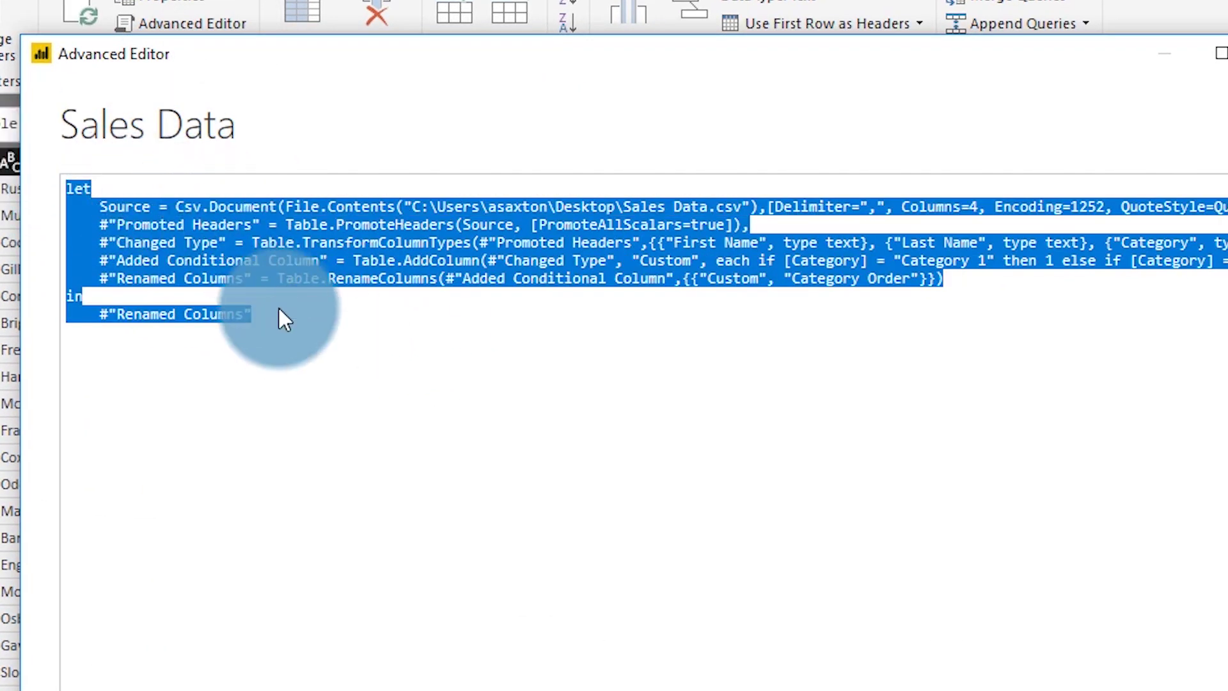
left_click(260, 261)
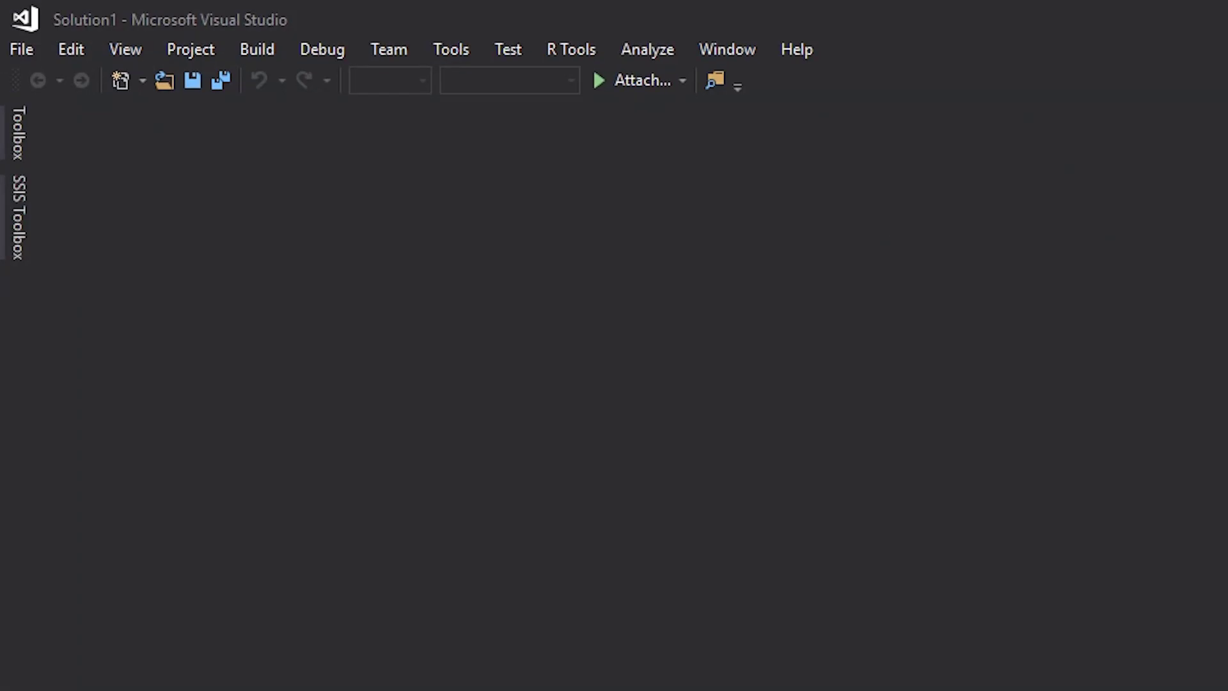
Open Conditional Column.pq in Visual Studio and copy the Added Conditional Column and Renamed Columns lines
left_click_drag(1223, 462, 1165, 465)
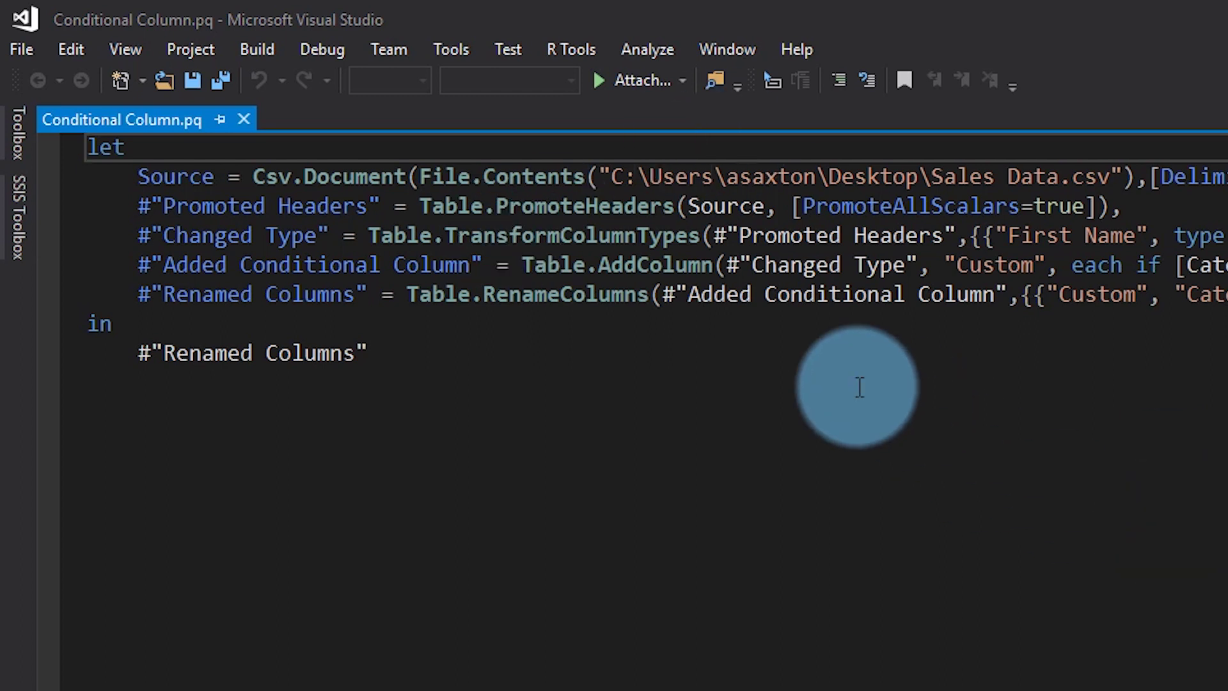
left_click_drag(152, 264, 613, 259)
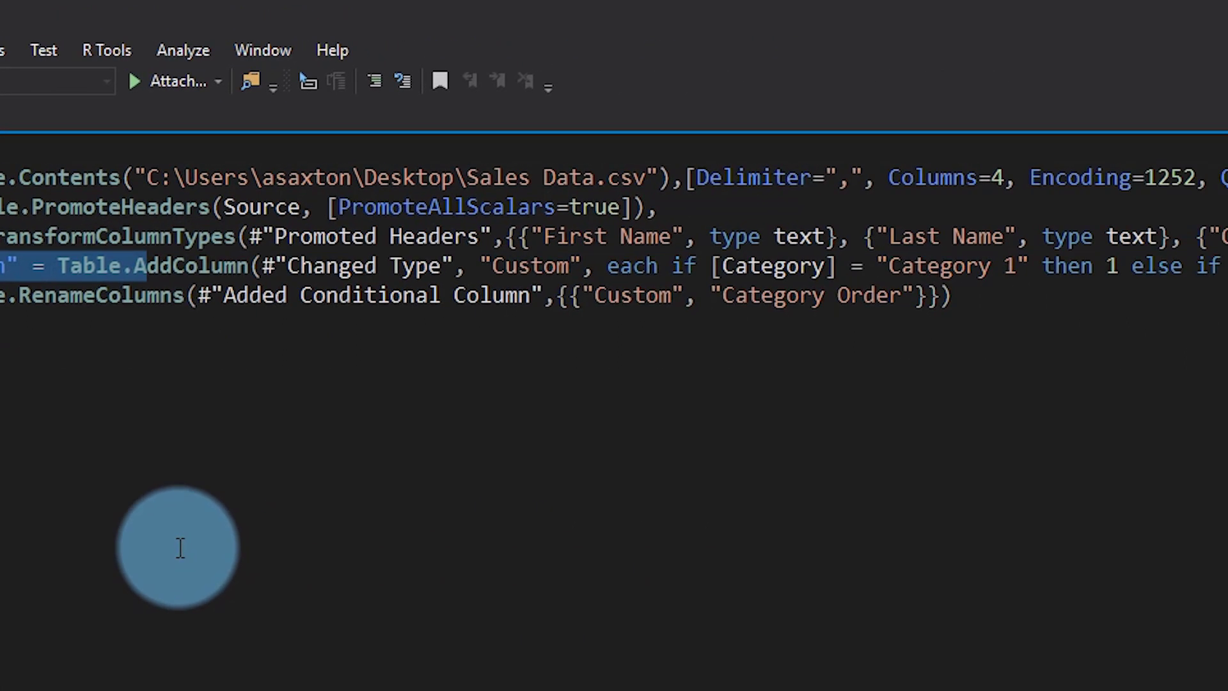
left_click(881, 265)
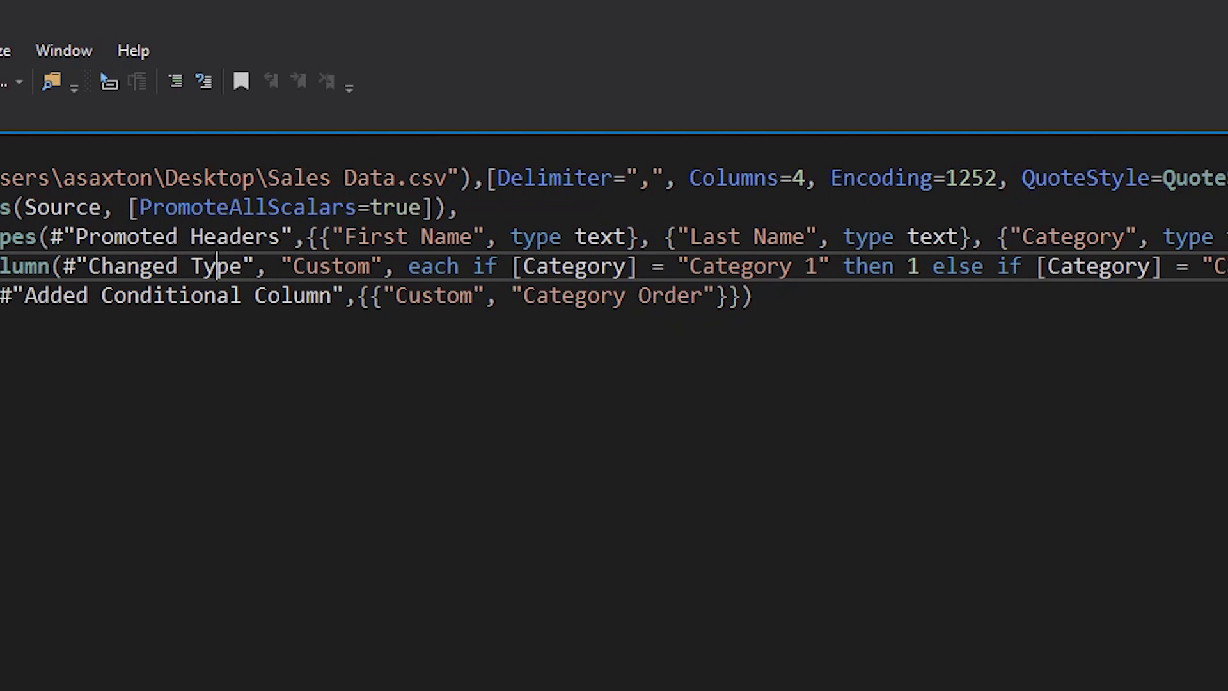
left_click(785, 301)
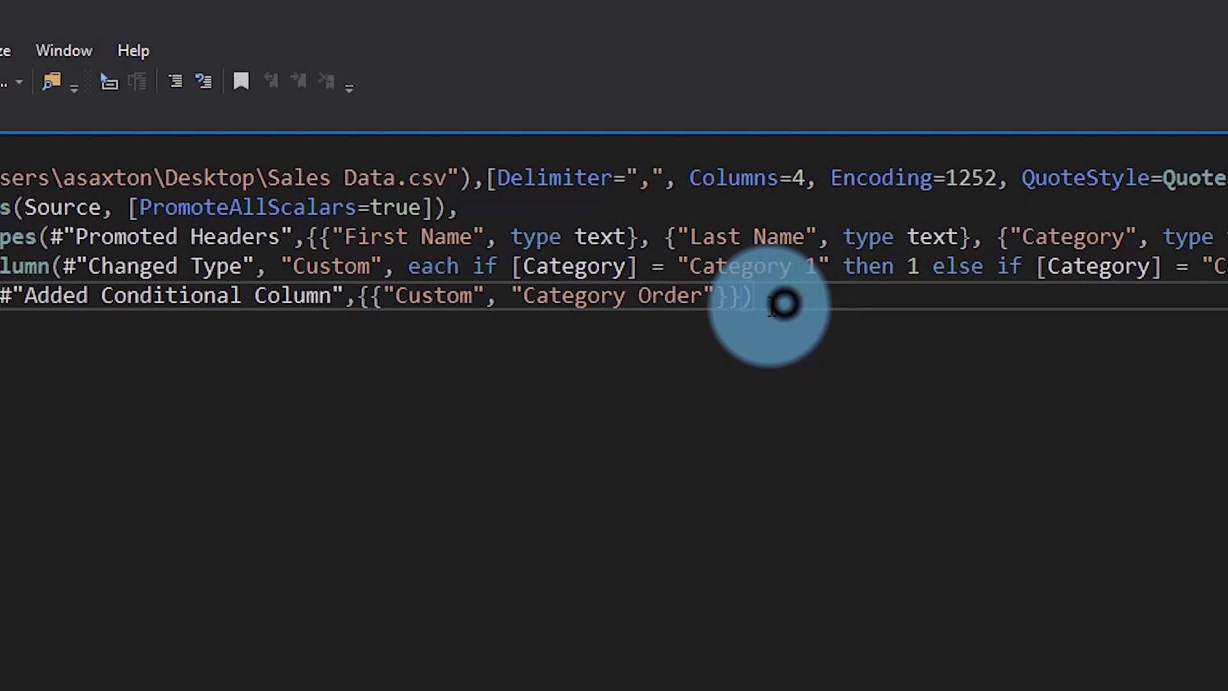
key("shift+Home")
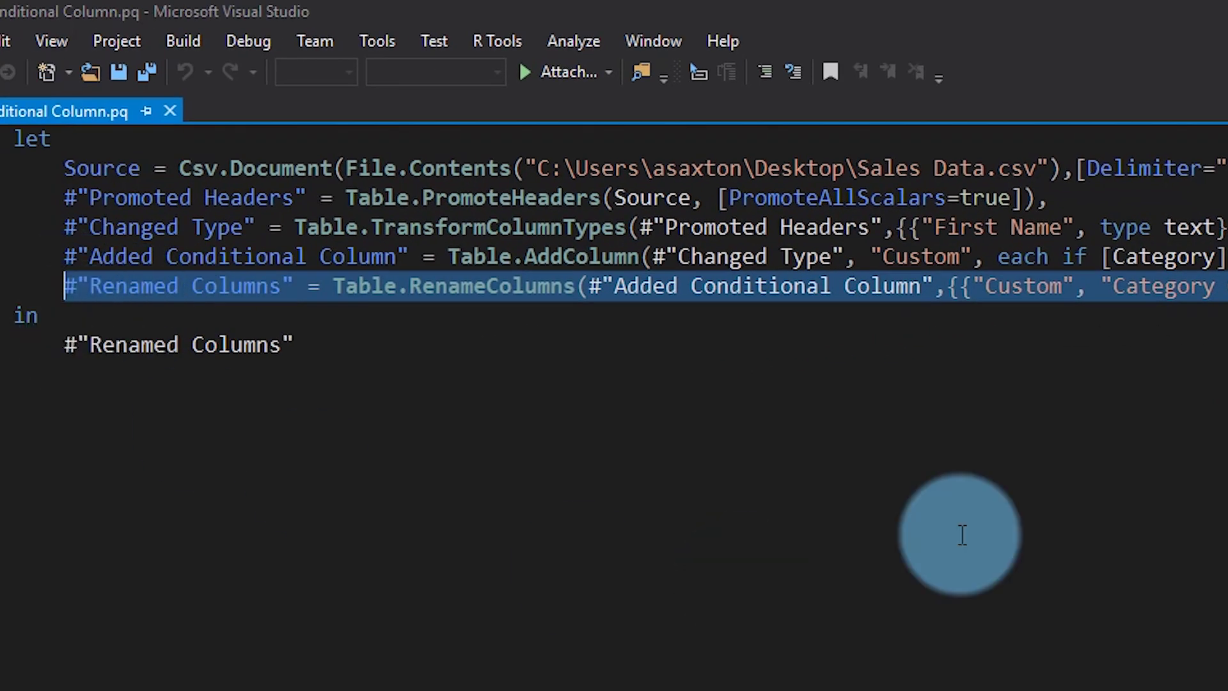
left_click(773, 352)
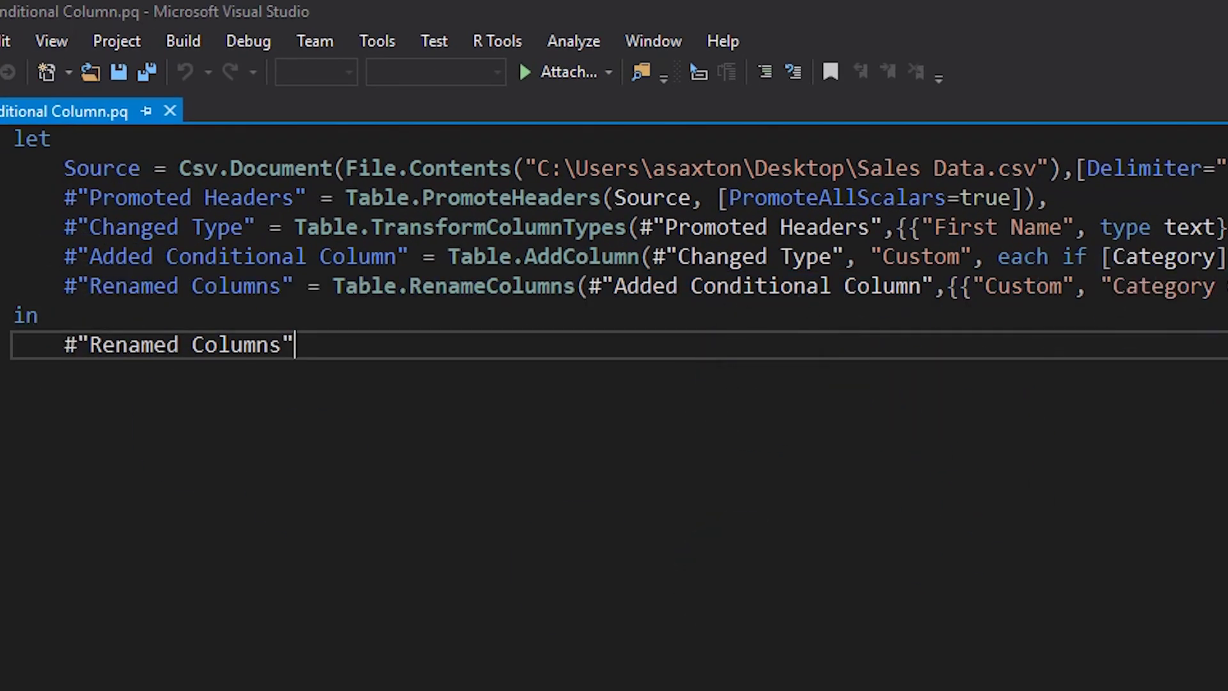
left_click_drag(14, 315, 70, 255)
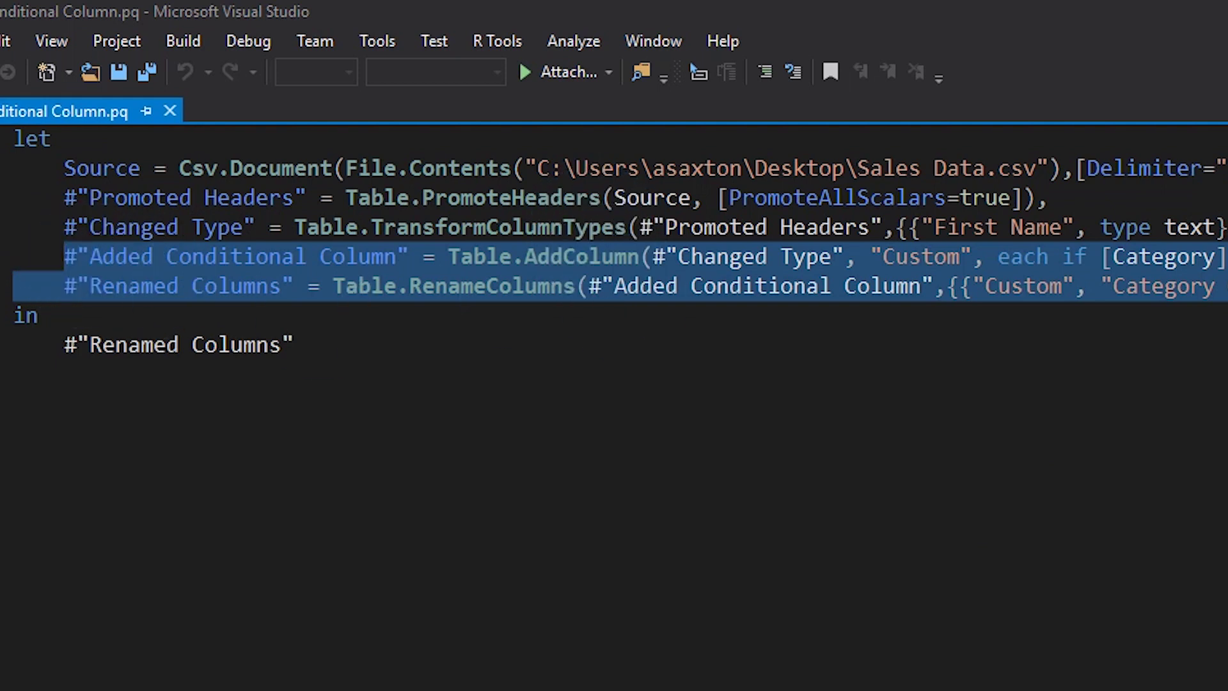
key("alt+Tab")
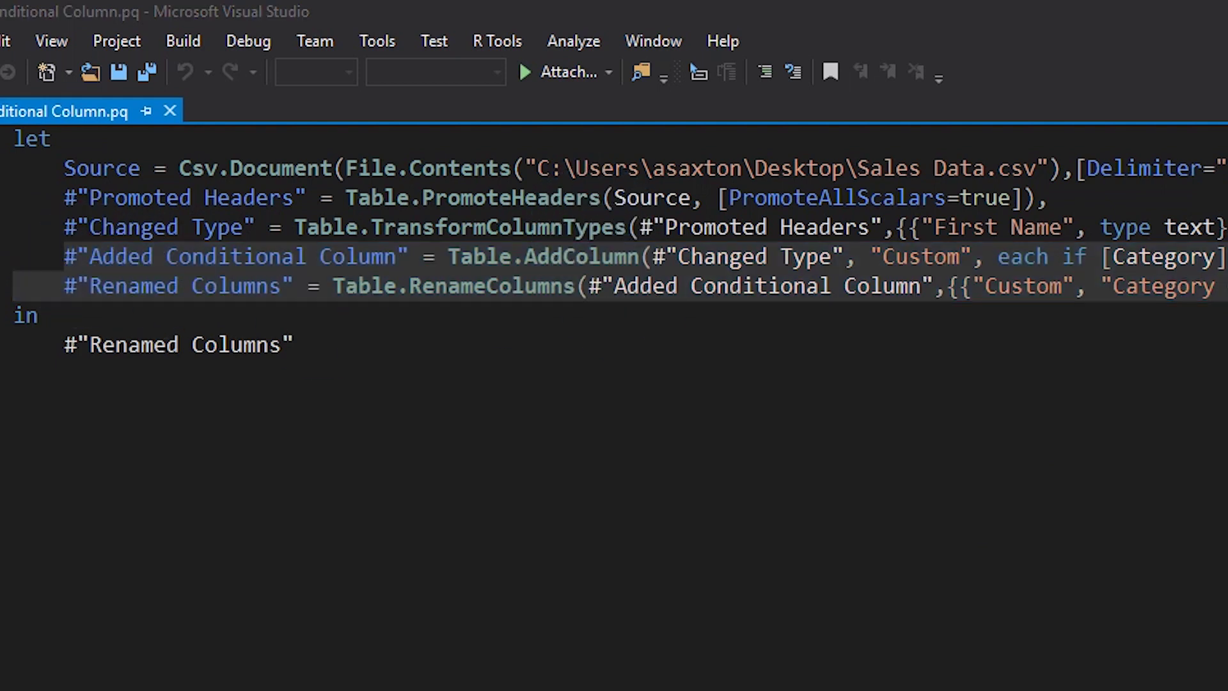
left_click(586, 269)
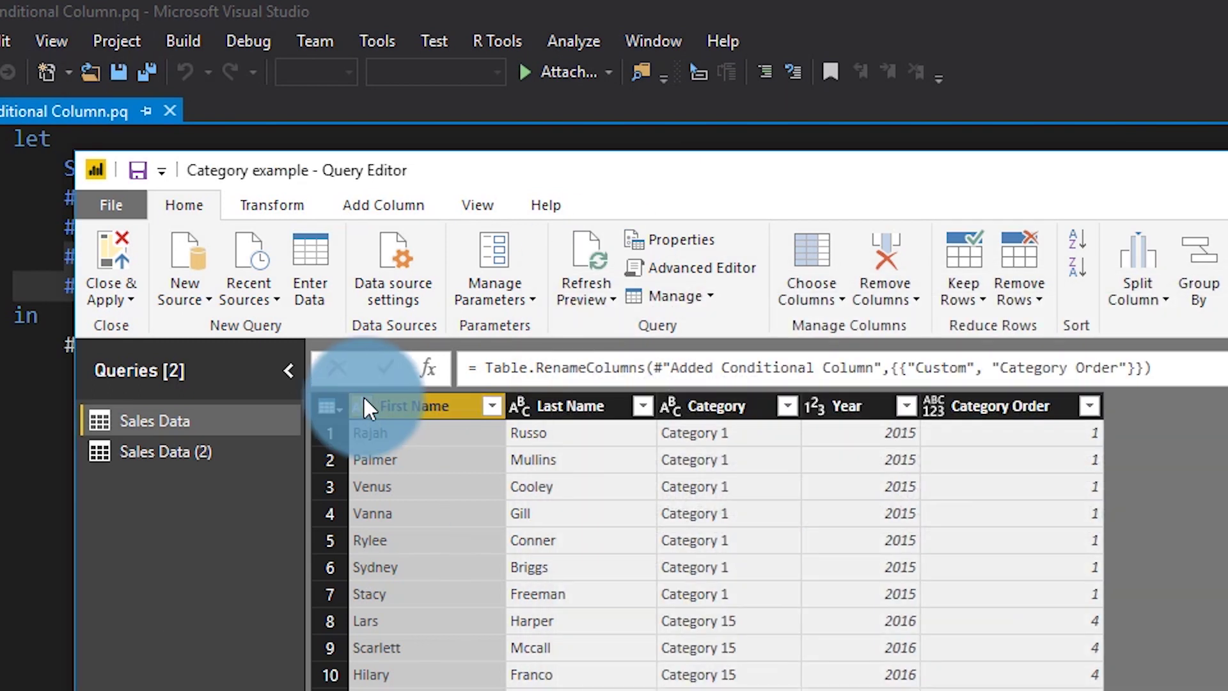
Paste the copied conditional column steps after Changed Type in Sales Data (2)'s M code
left_click(151, 451)
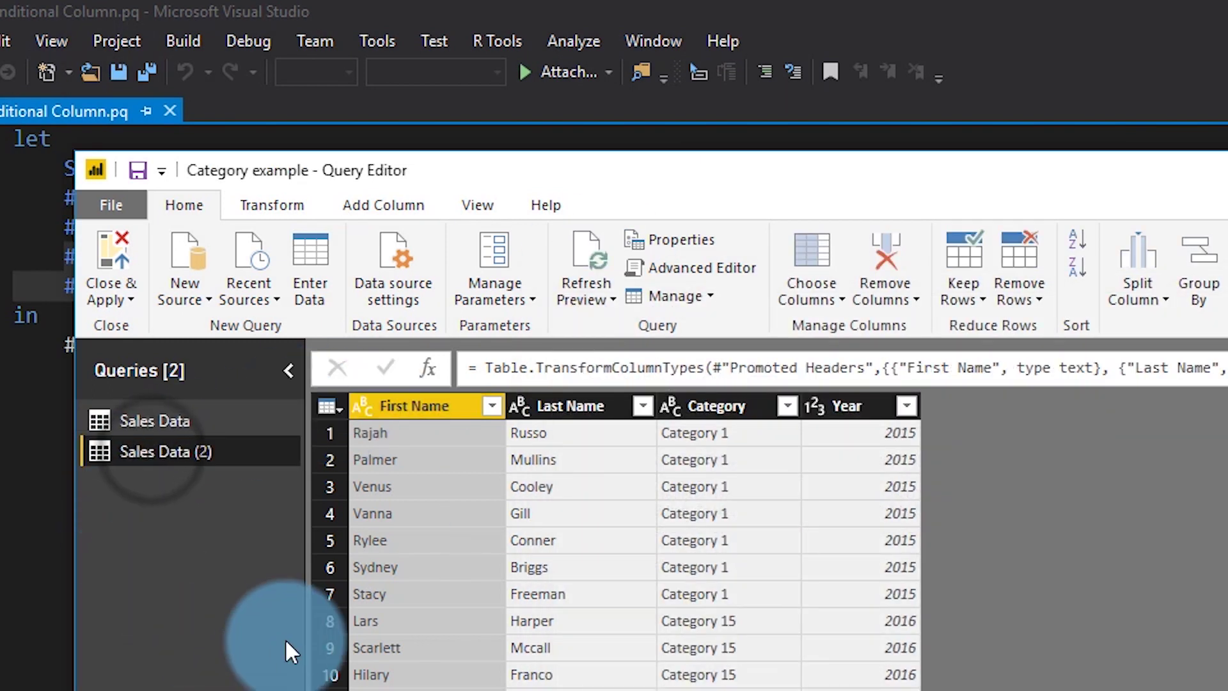
left_click(693, 267)
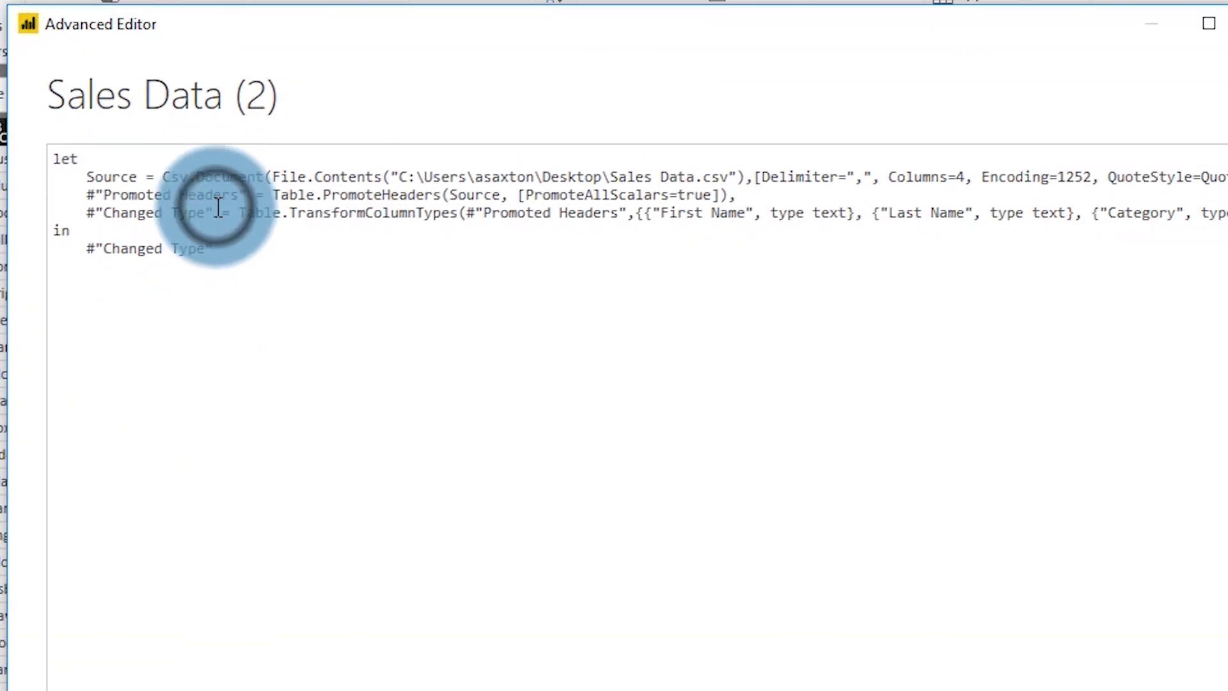
left_click(218, 208)
key("End")
key("Return")
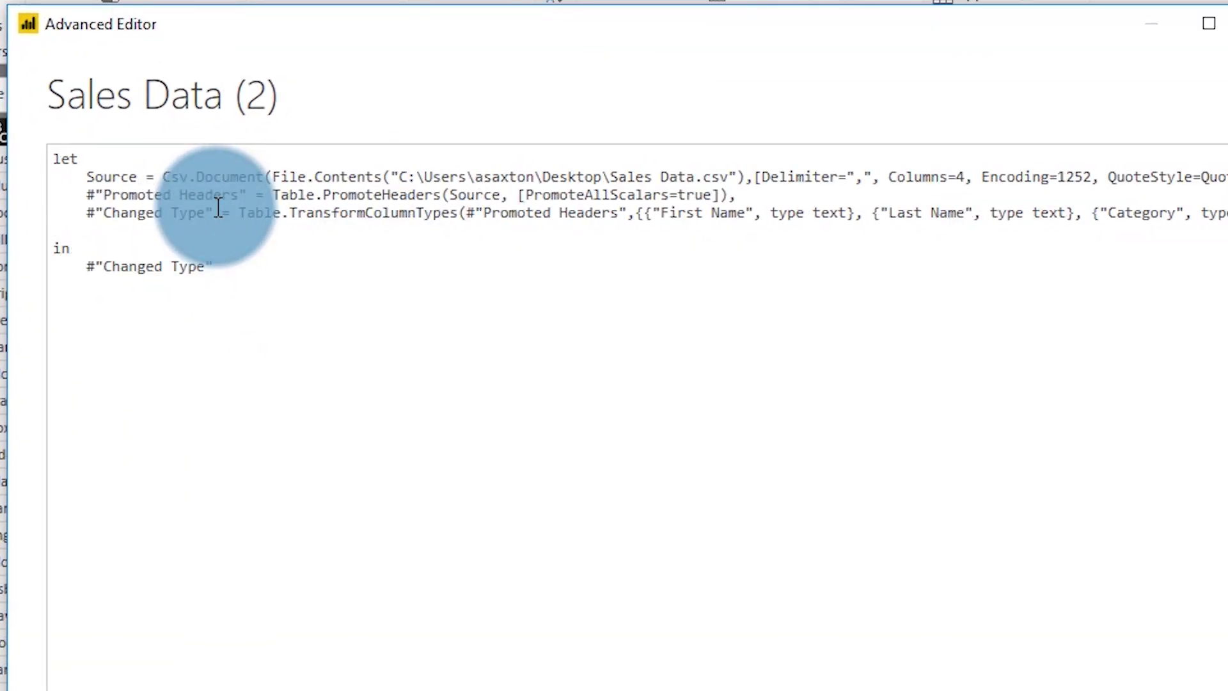
key("ctrl+v")
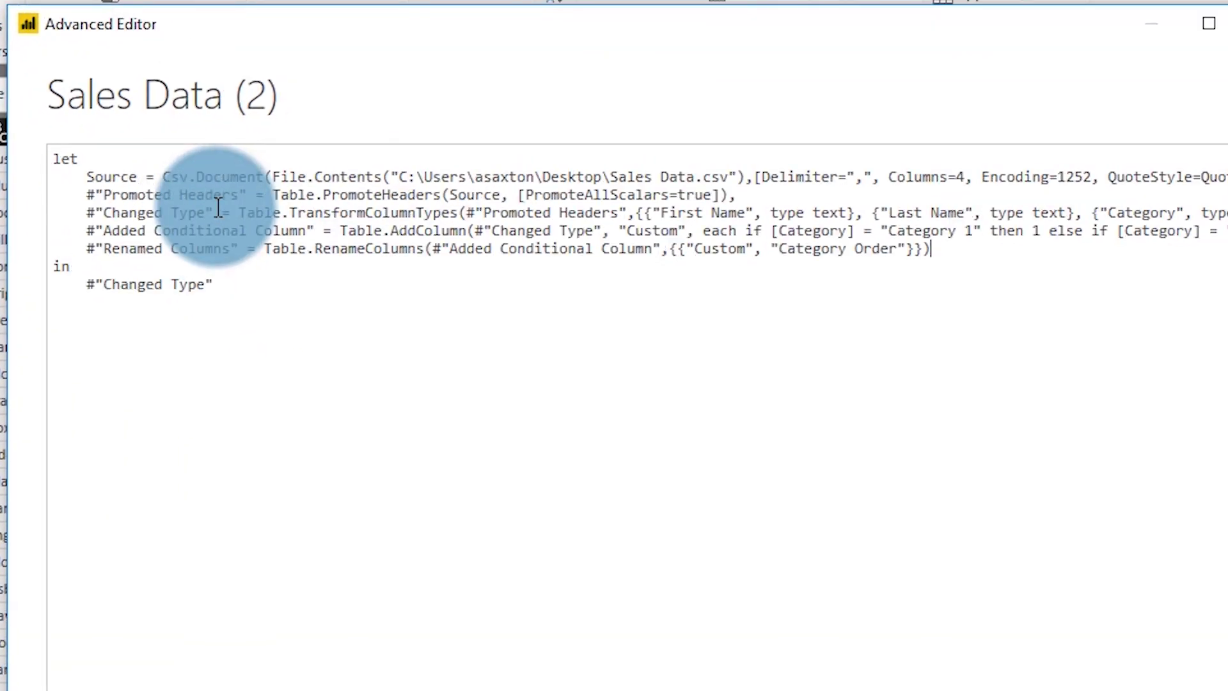
Replace the final 'in' reference with #"Renamed Columns" and apply the edited code
left_click(370, 216)
key("End")
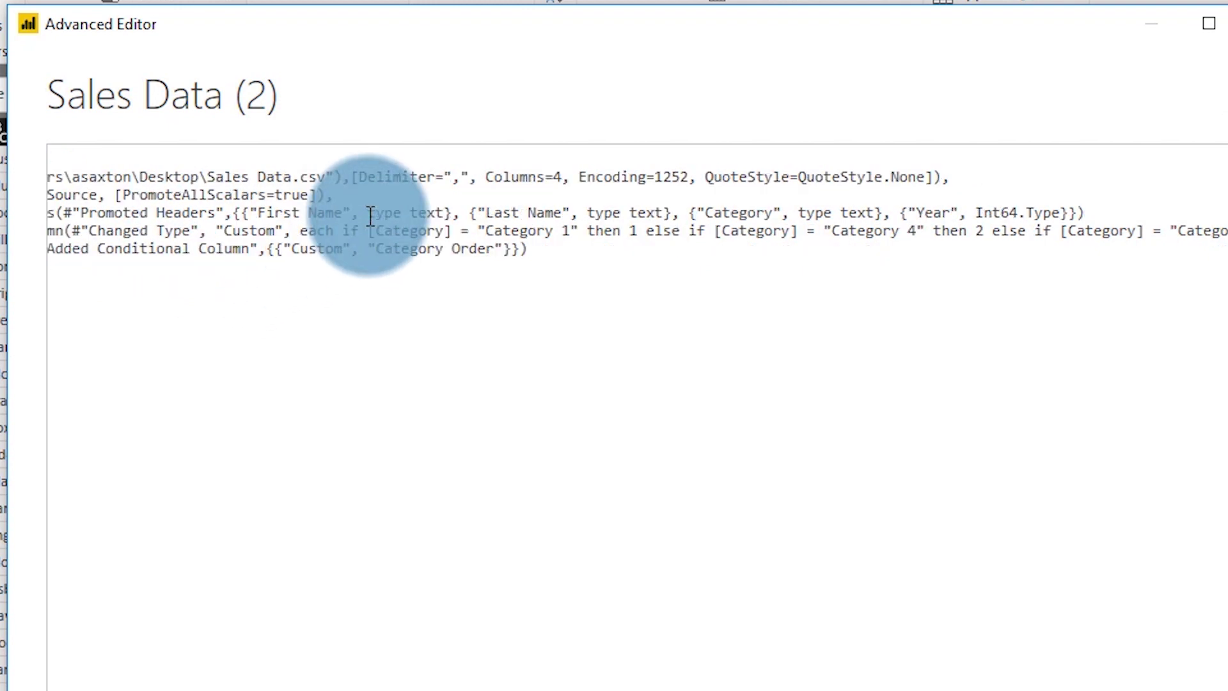
left_click(240, 233)
key("Home")
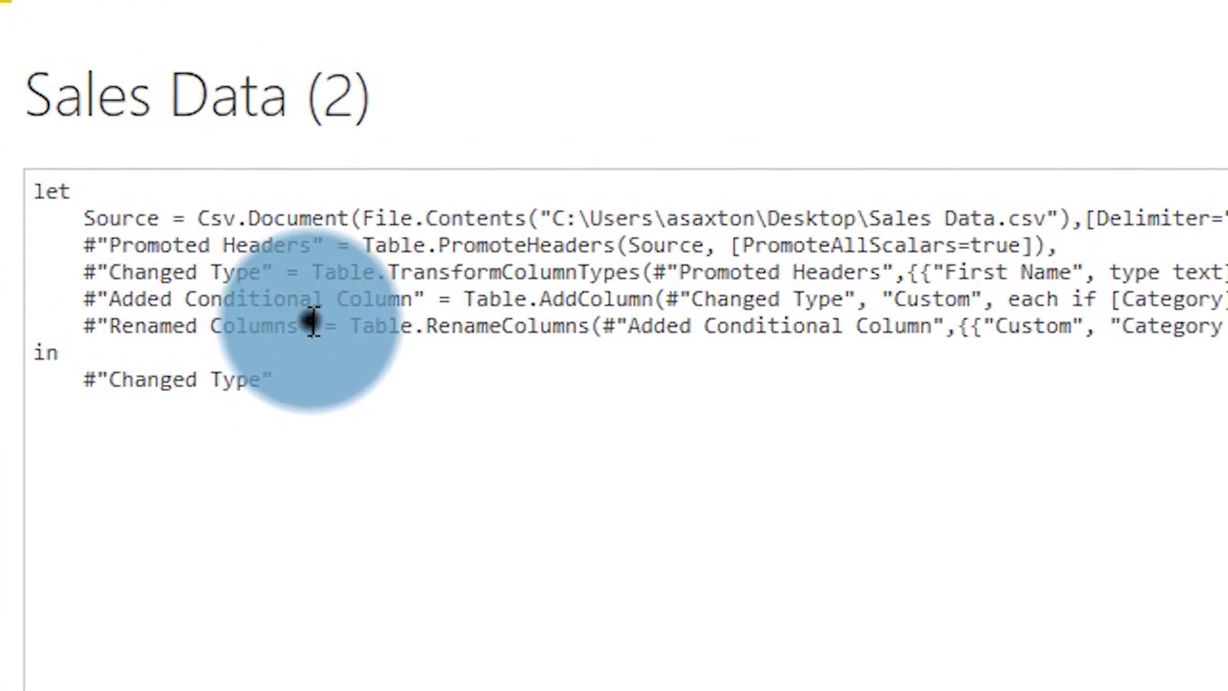
left_click_drag(238, 249, 94, 245)
key("ctrl+c")
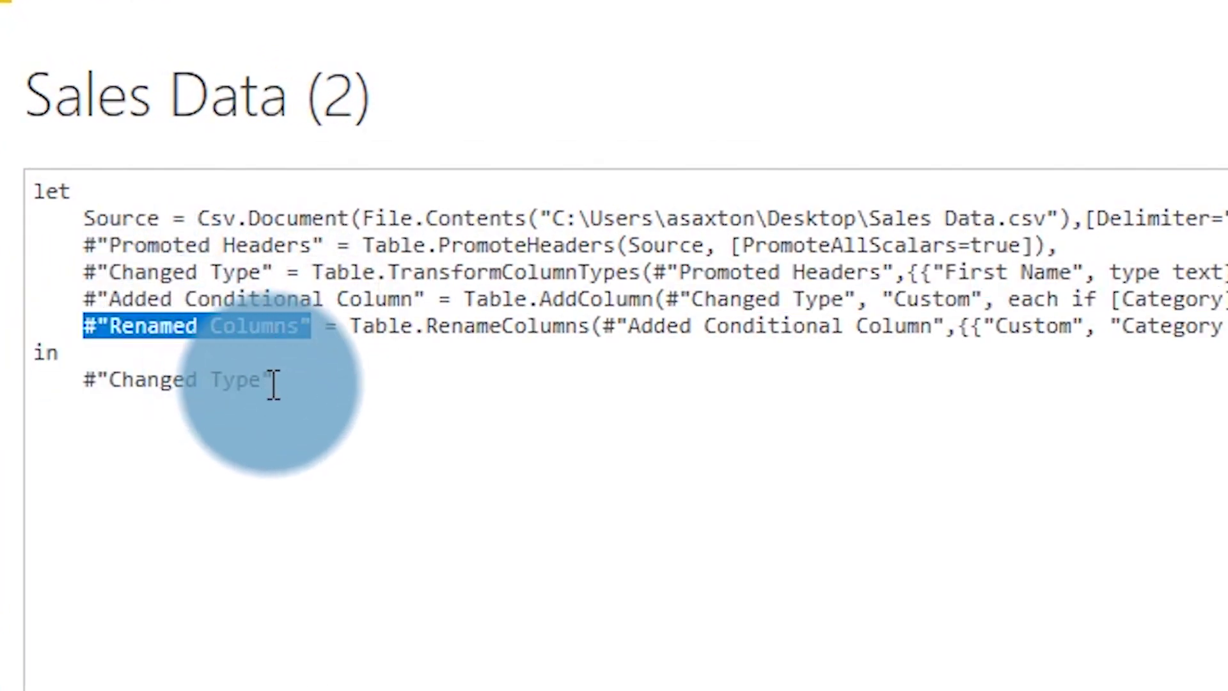
left_click_drag(274, 380, 84, 375)
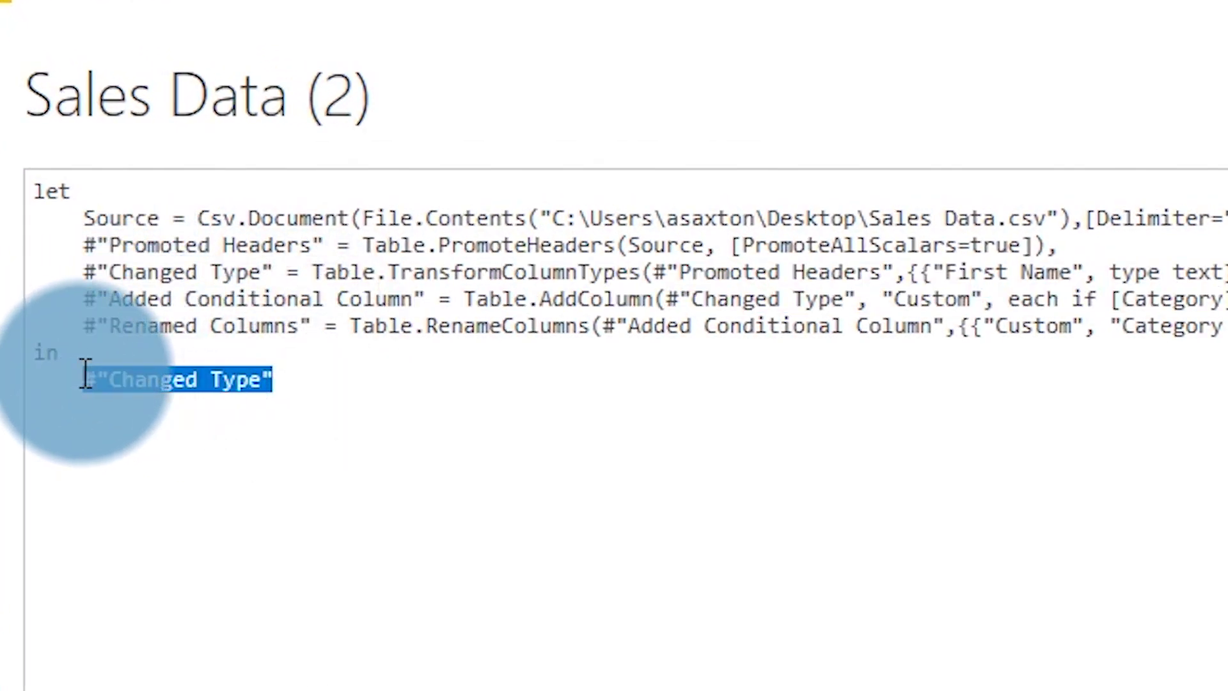
key("ctrl+v")
left_click(1069, 672)
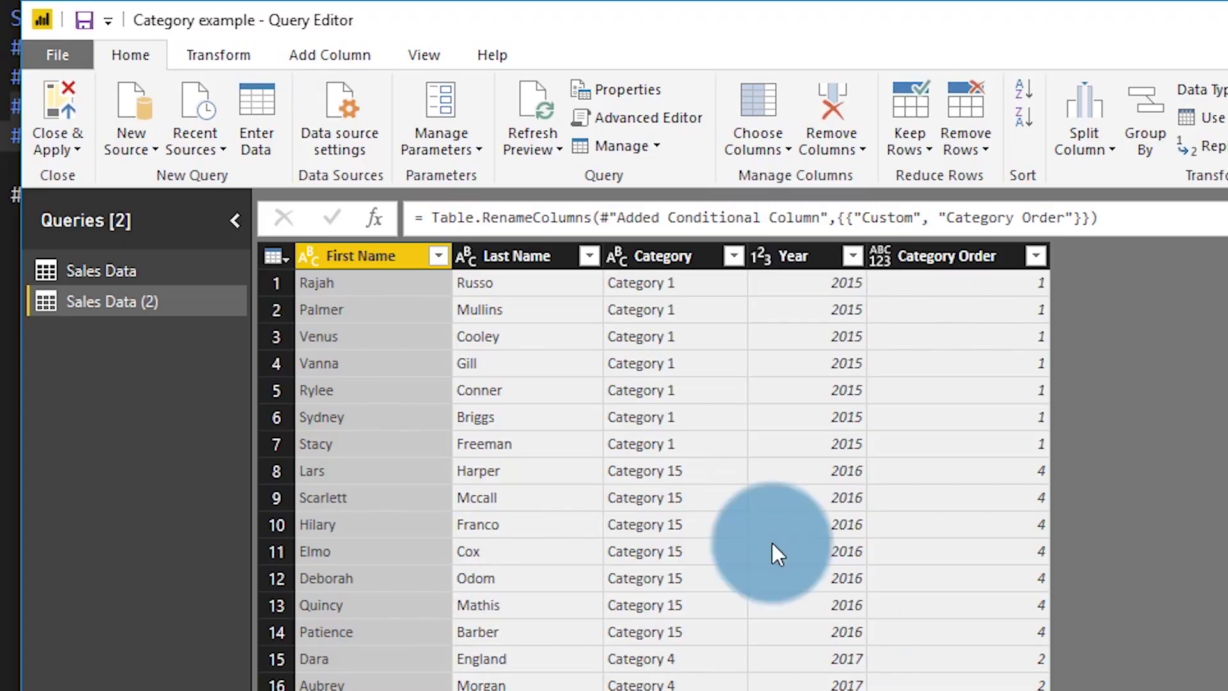
Apply the query edits, select the second table's Category column, and open the Sort by Column list
left_click(49, 112)
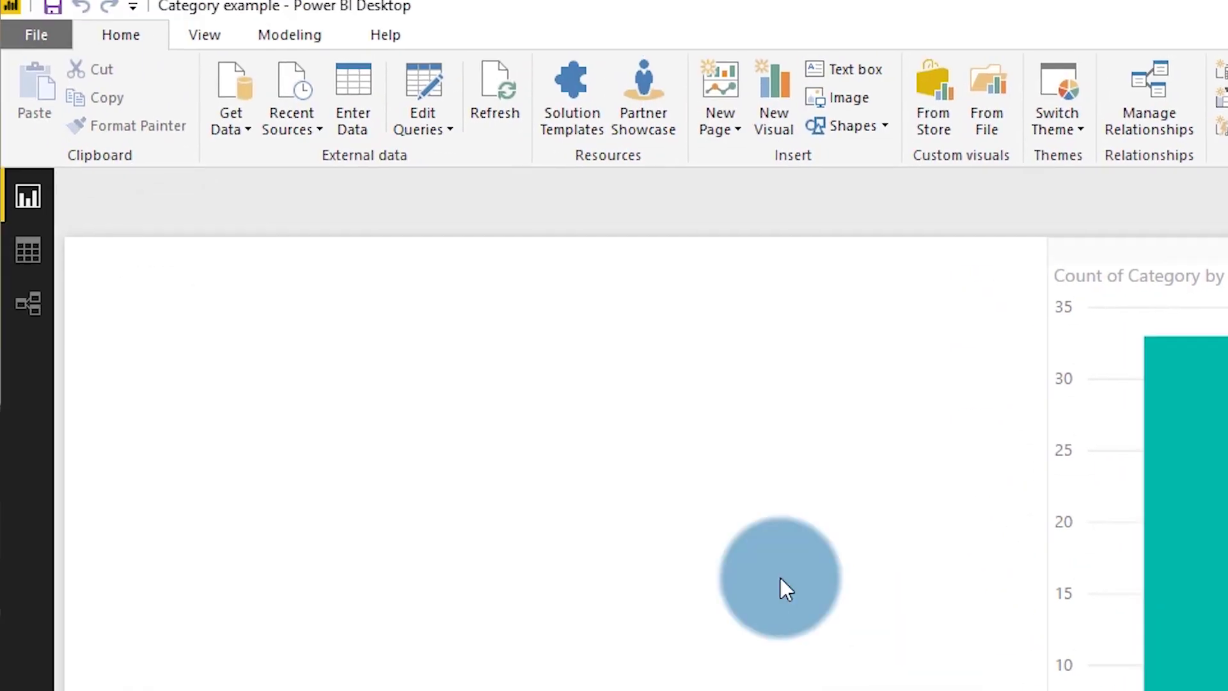
left_click(27, 255)
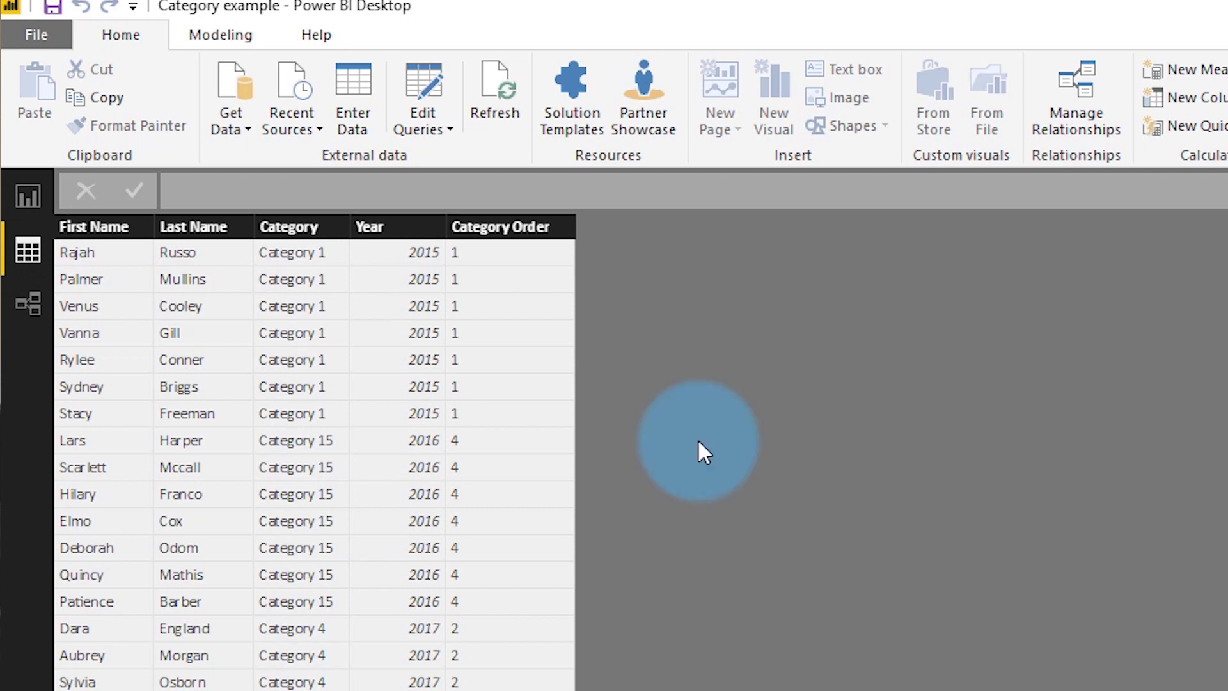
left_click(301, 230)
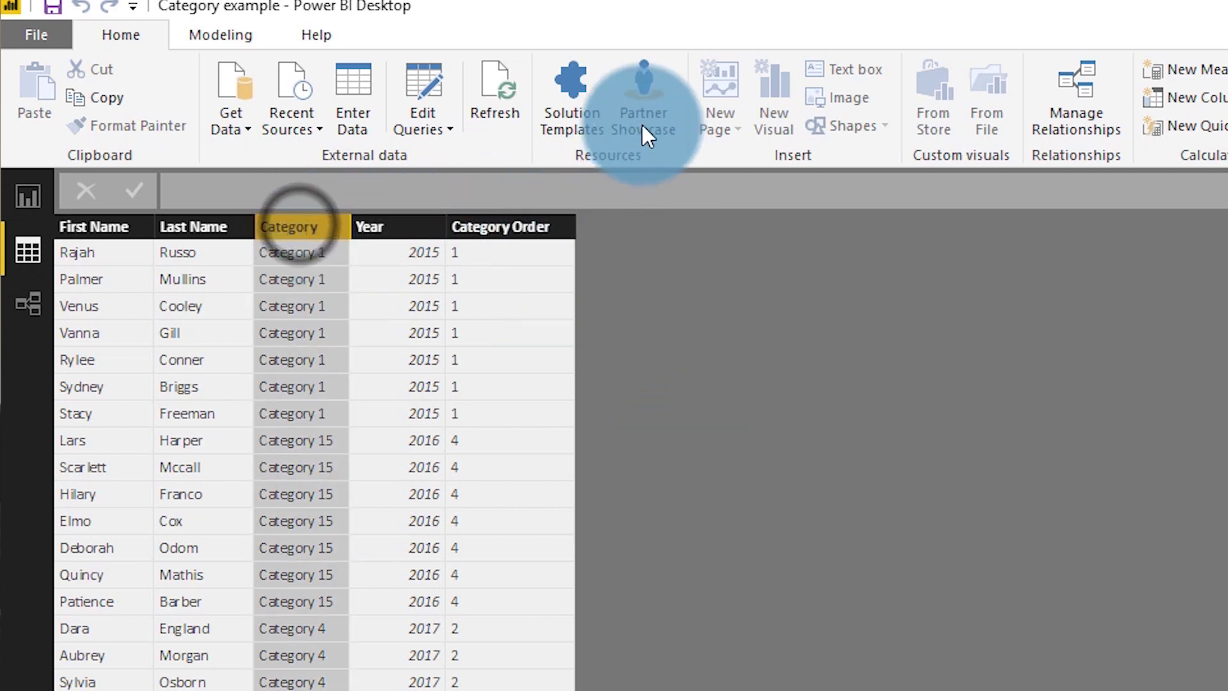
left_click(217, 32)
left_click(443, 117)
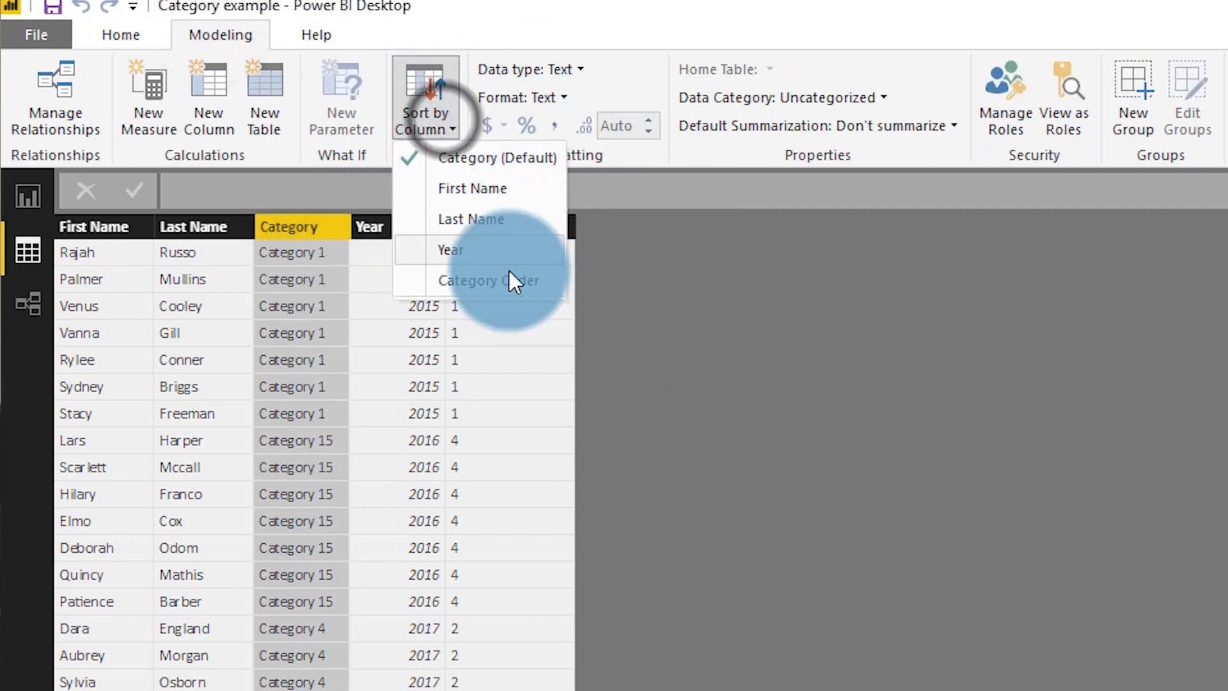